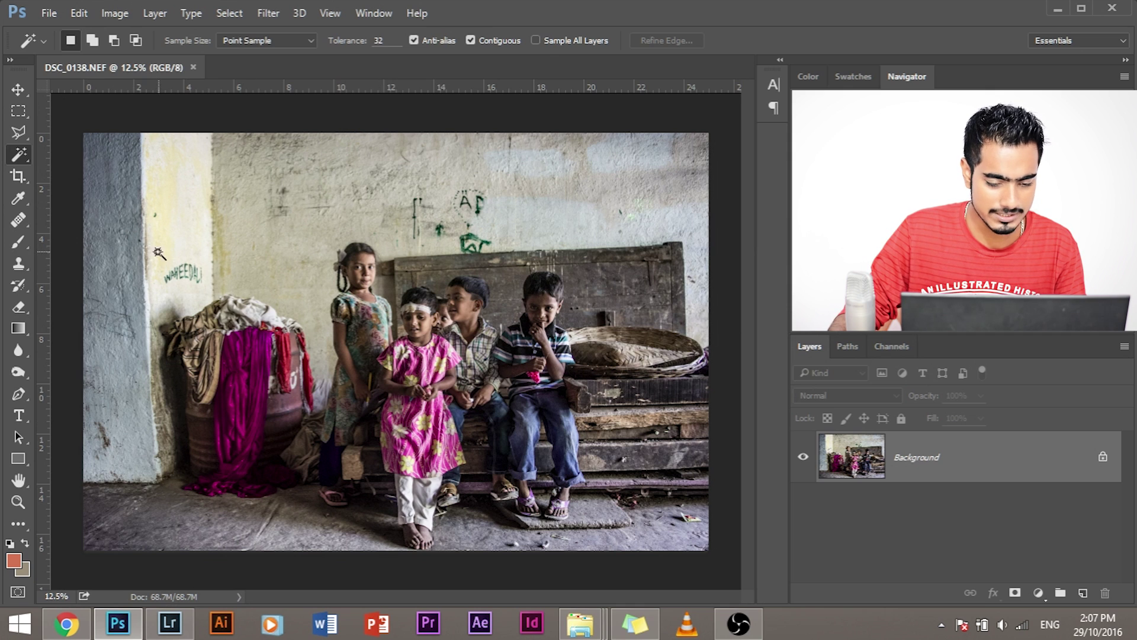
Rotate the crop about 1.6° and pull all four crop edges out past the image
key("c")
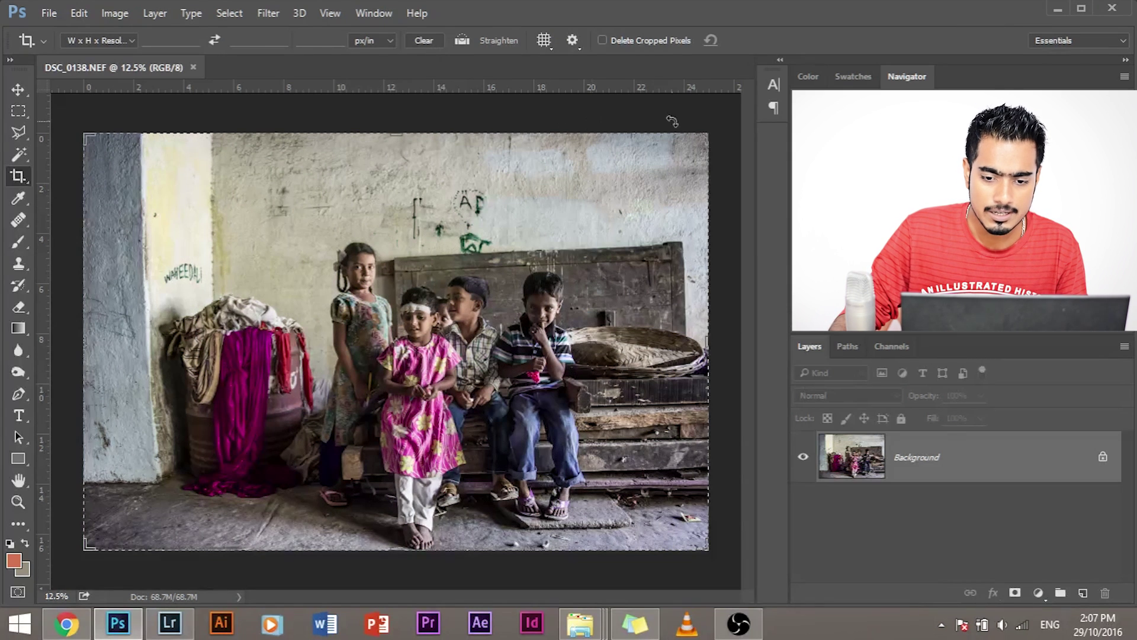
left_click_drag(716, 121, 728, 127)
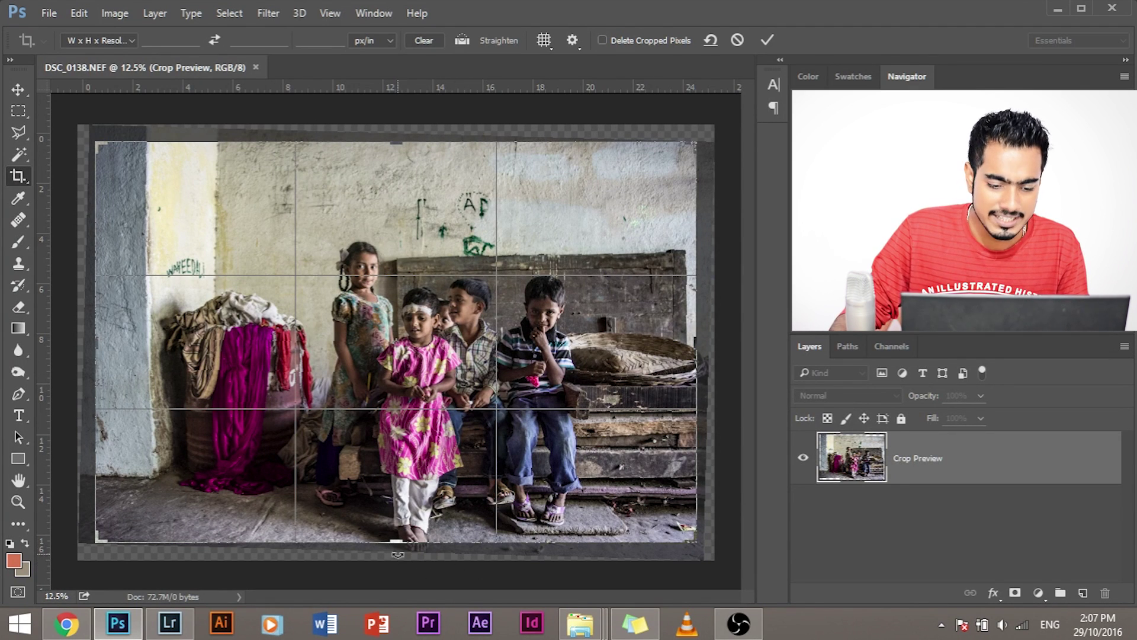
left_click_drag(395, 538, 396, 551)
left_click_drag(98, 339, 88, 337)
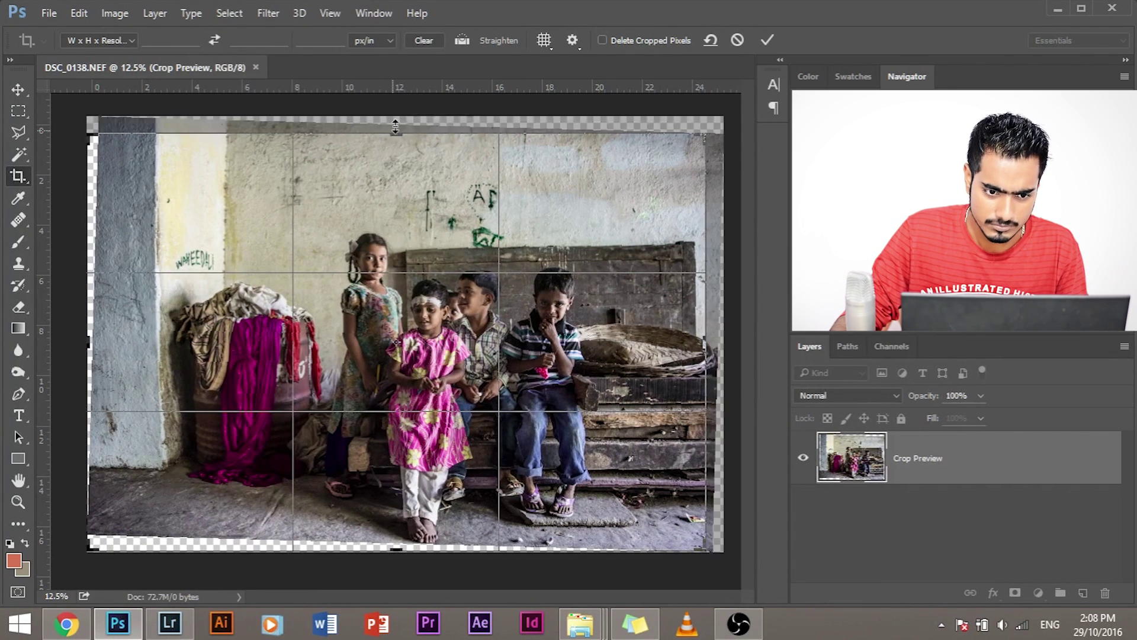
left_click_drag(396, 117, 395, 126)
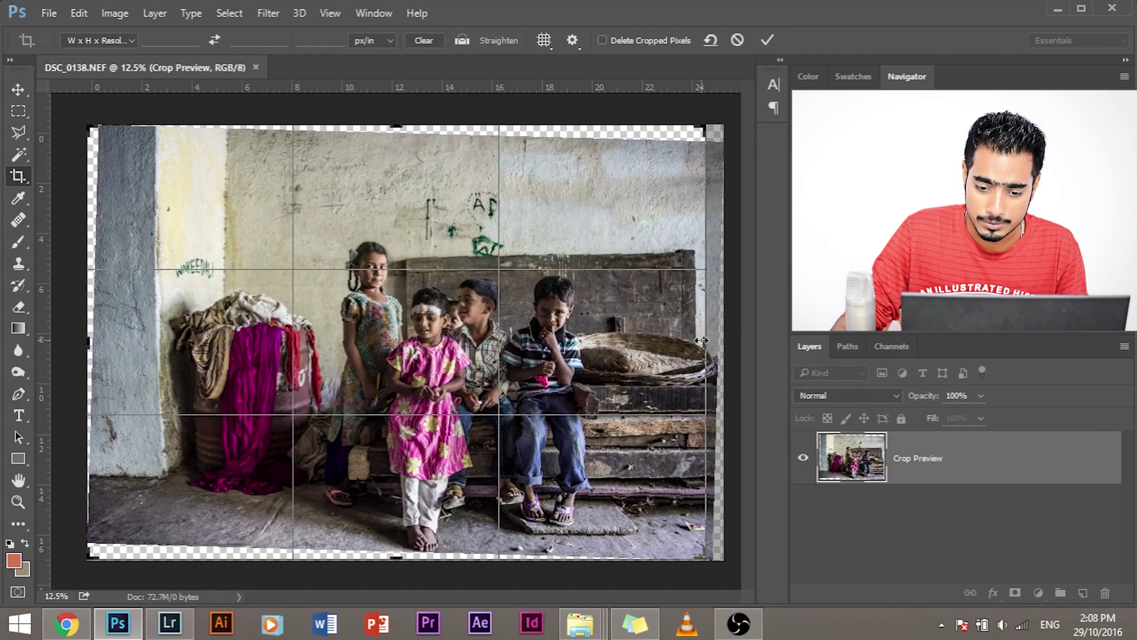
left_click_drag(708, 332, 716, 316)
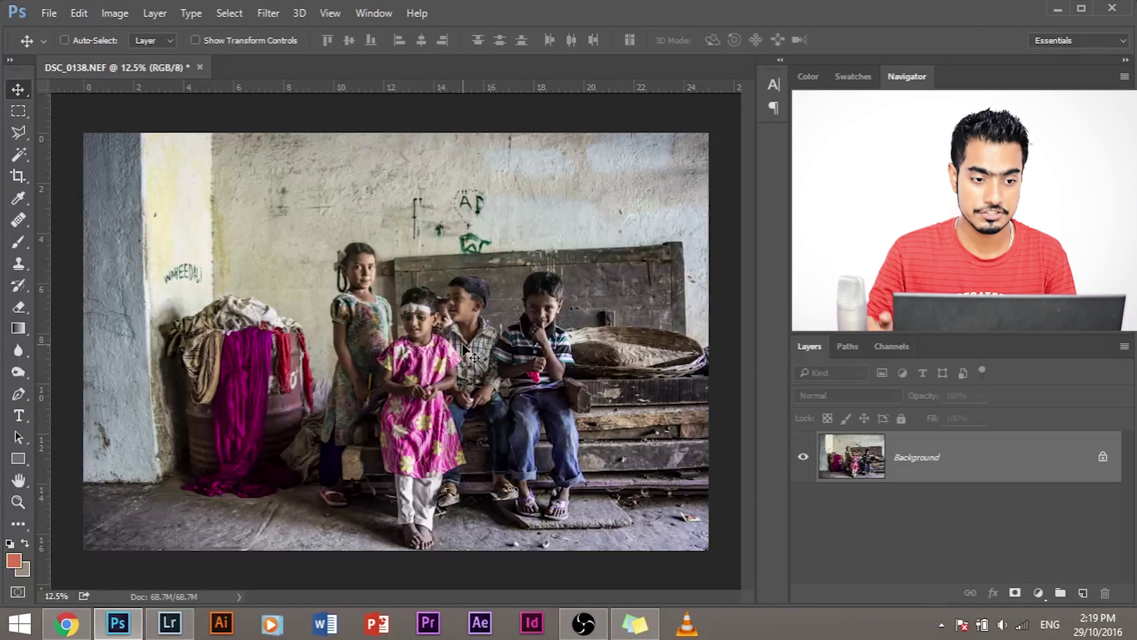
Start a fresh crop on the photo with the Crop tool
key("c")
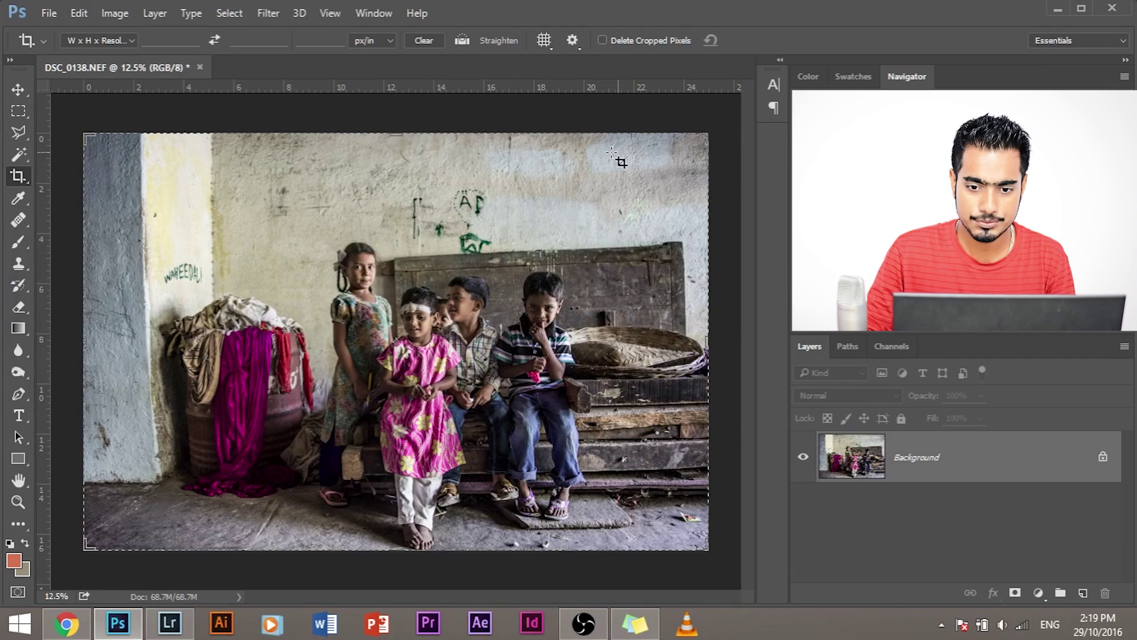
Rotate the crop 1.4°, extend all four edges outward, and commit it
left_click_drag(718, 113, 728, 114)
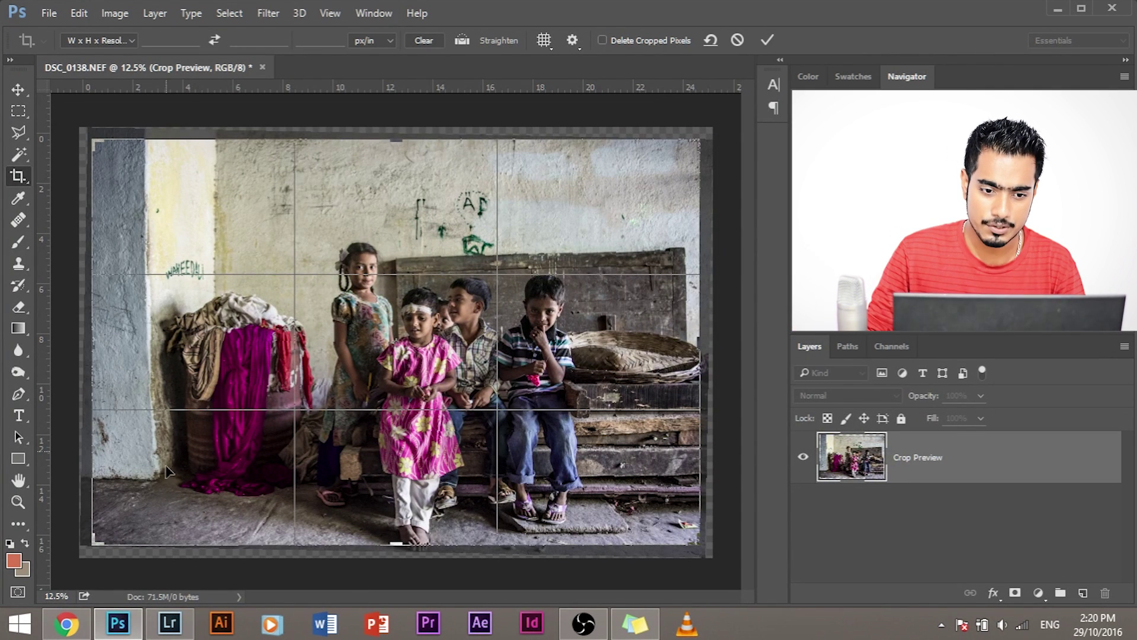
left_click_drag(396, 144, 397, 131)
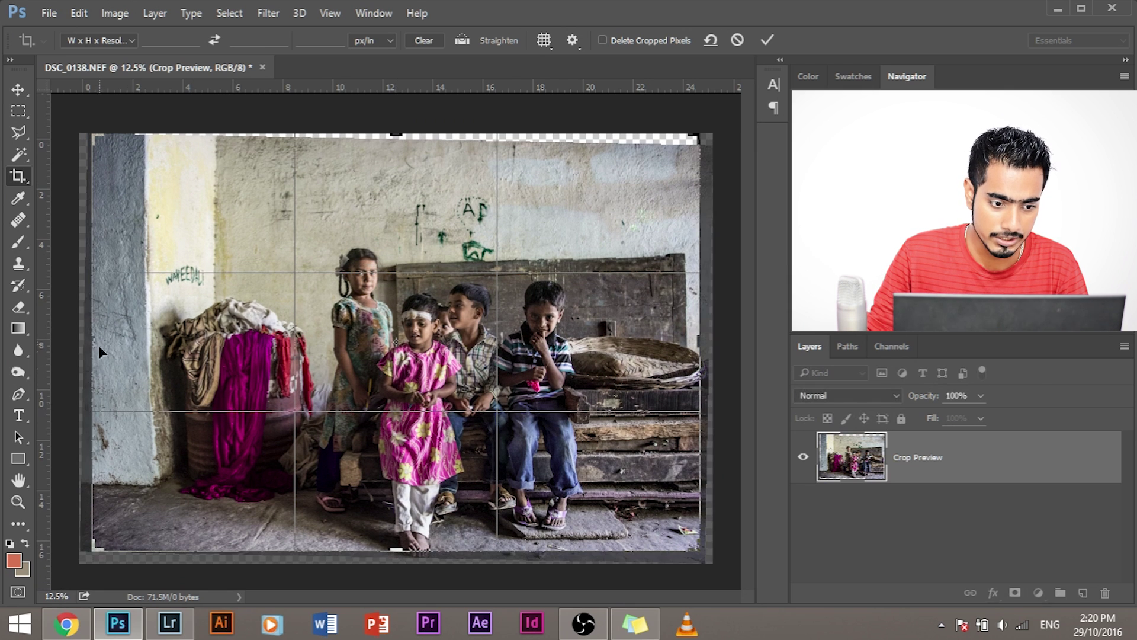
left_click_drag(99, 337, 95, 340)
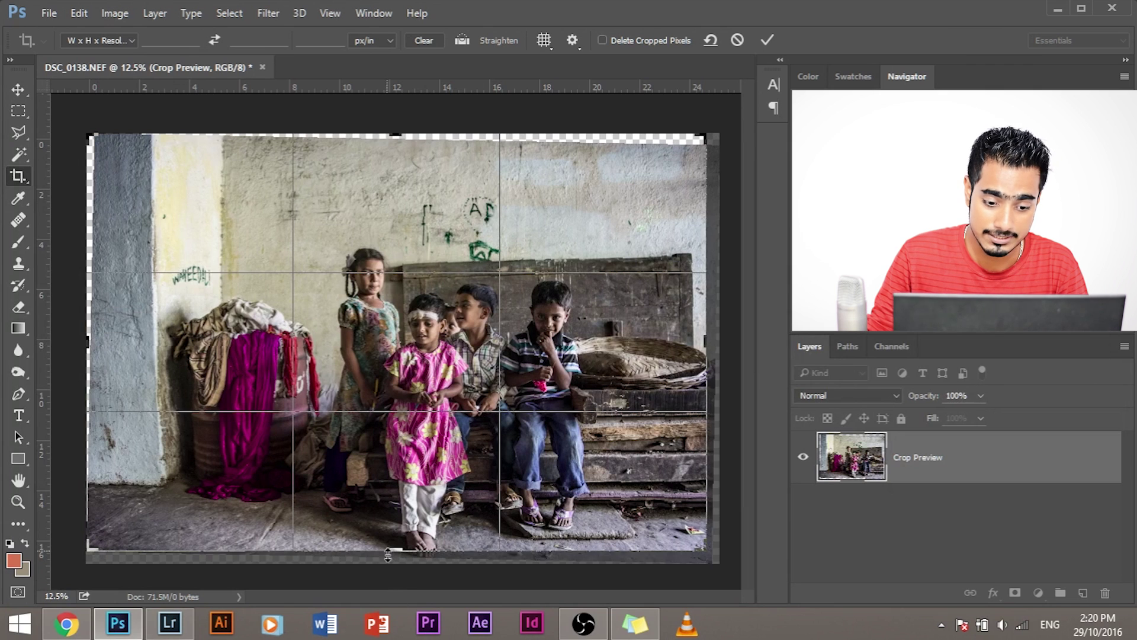
left_click_drag(397, 544, 397, 555)
left_click_drag(705, 356, 718, 346)
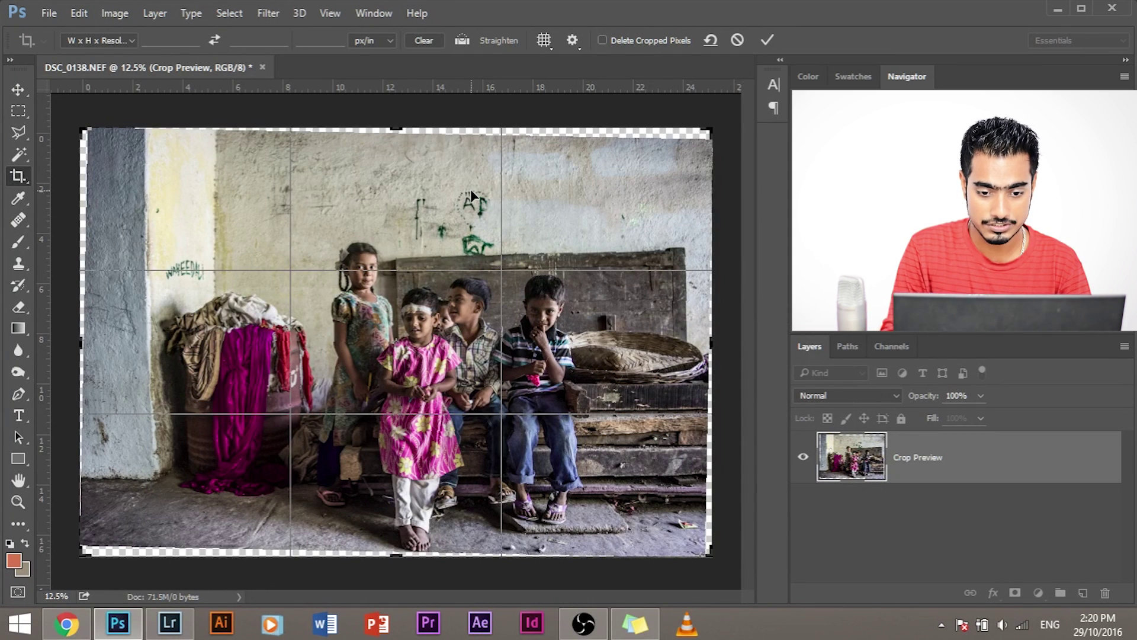
key("Return")
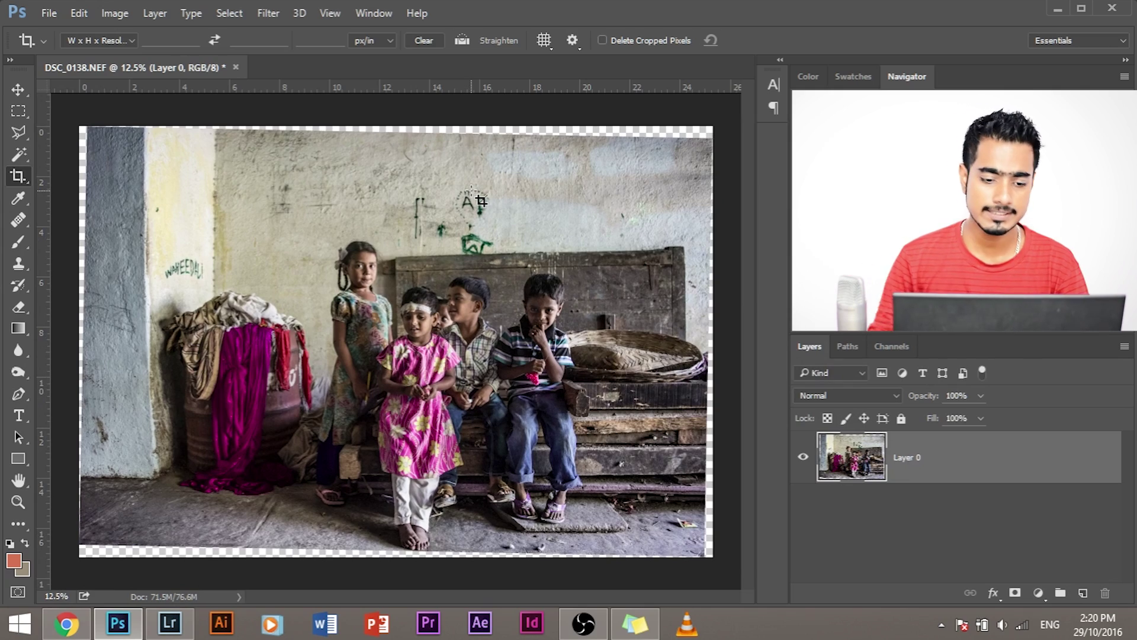
Magic Wand-select the transparent checkered strips along all four edges of the photo
key("ctrl+plus")
key("ctrl+plus")
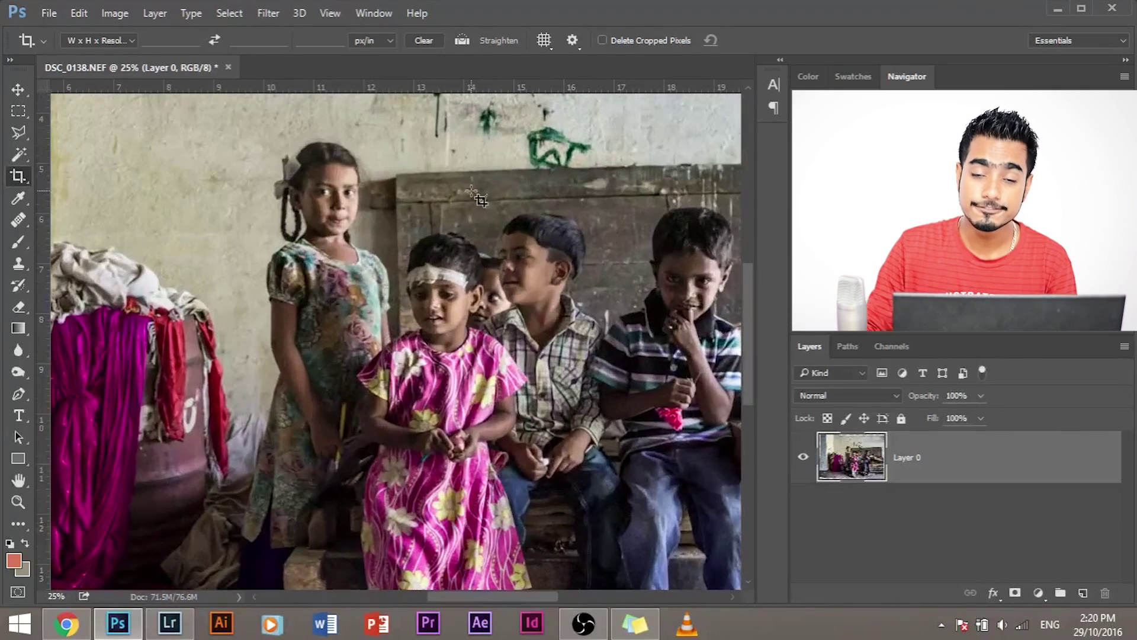
left_click_drag(528, 371, 568, 344)
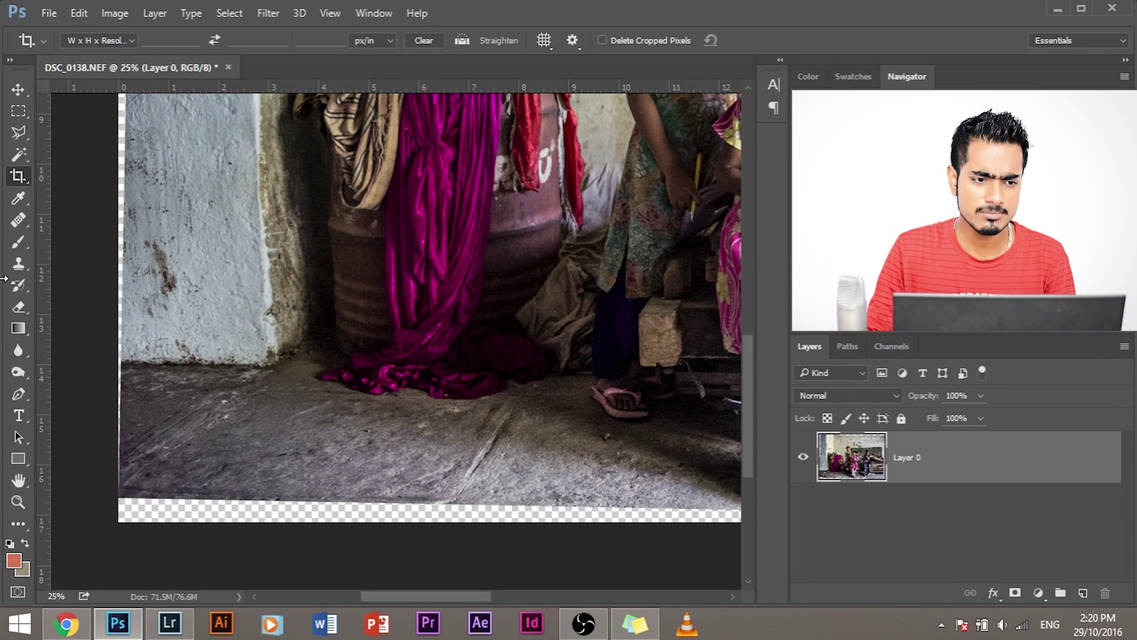
left_click_drag(26, 153, 61, 169)
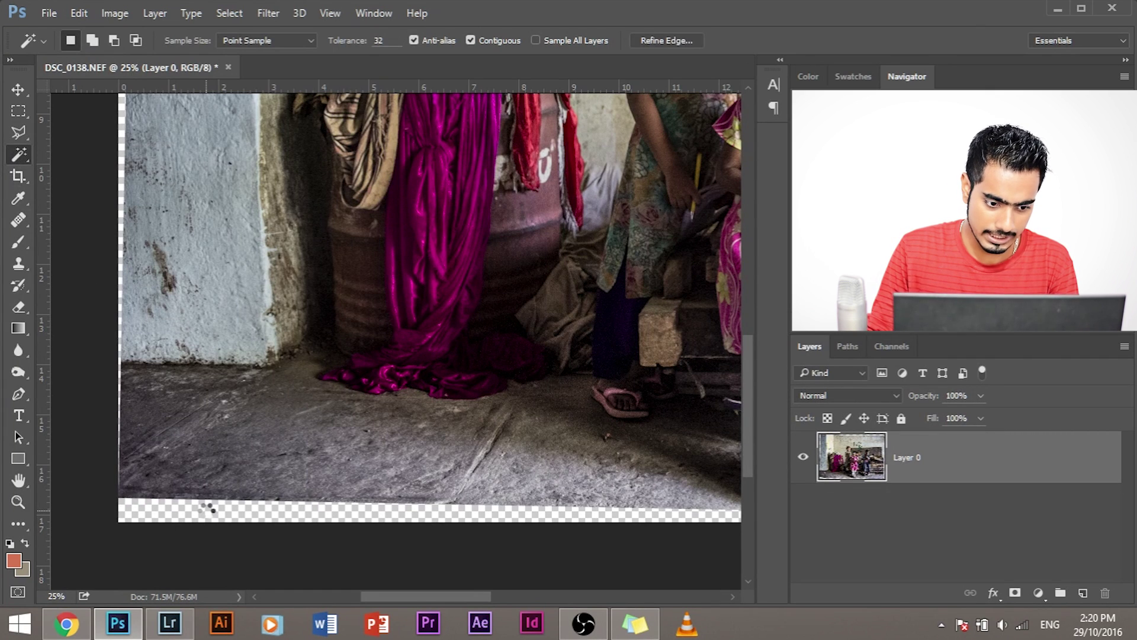
left_click_drag(190, 208, 203, 224)
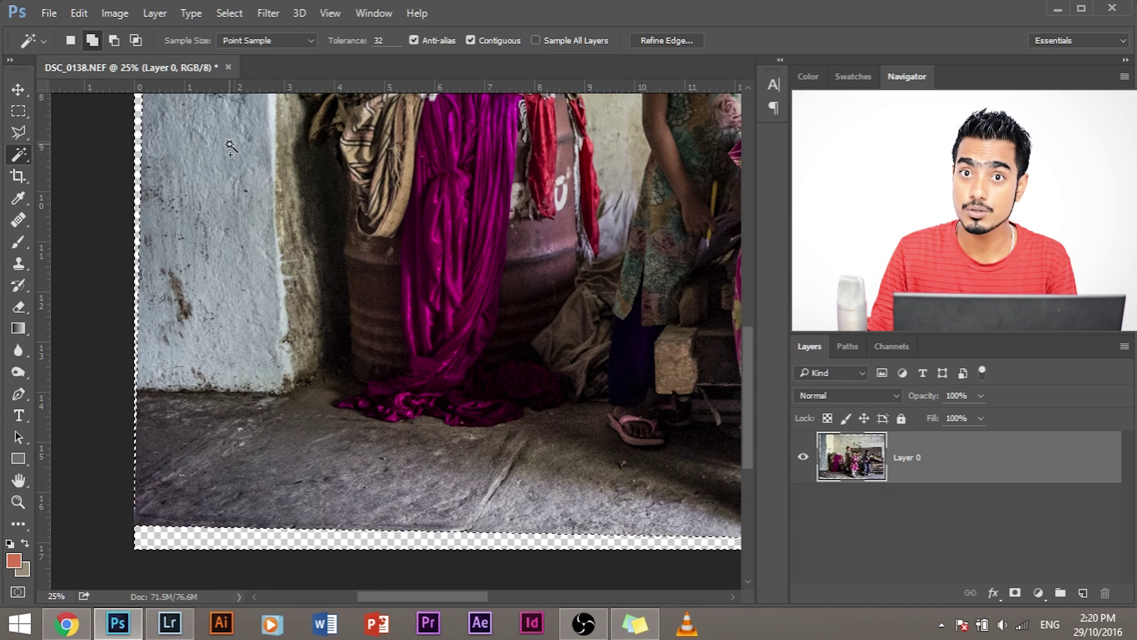
left_click_drag(443, 122, 464, 329)
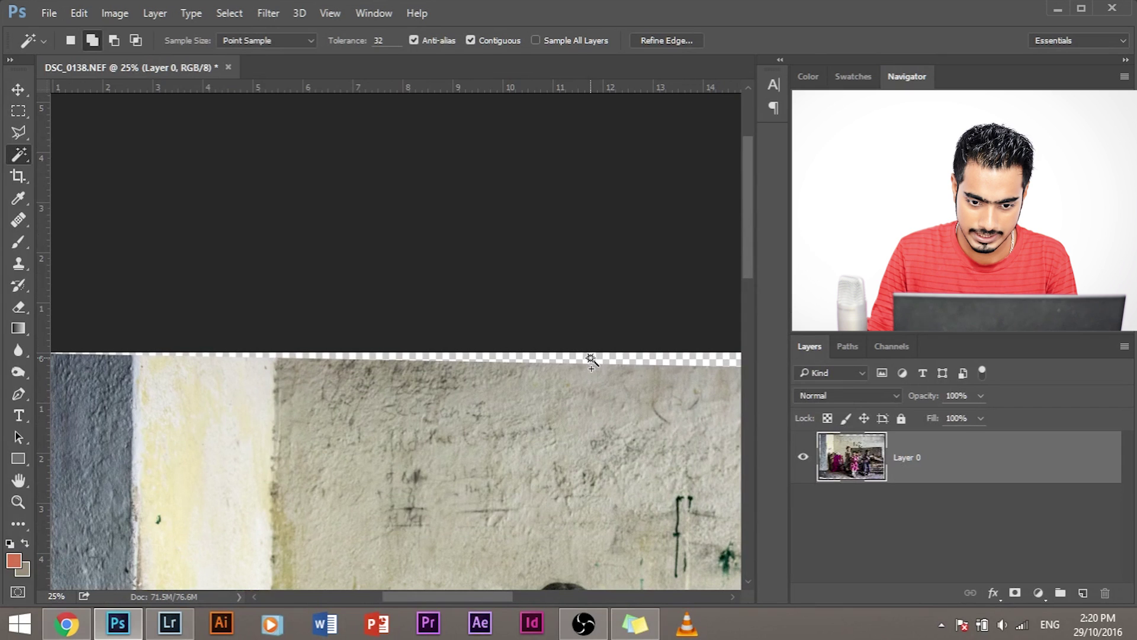
left_click_drag(634, 368, 407, 297)
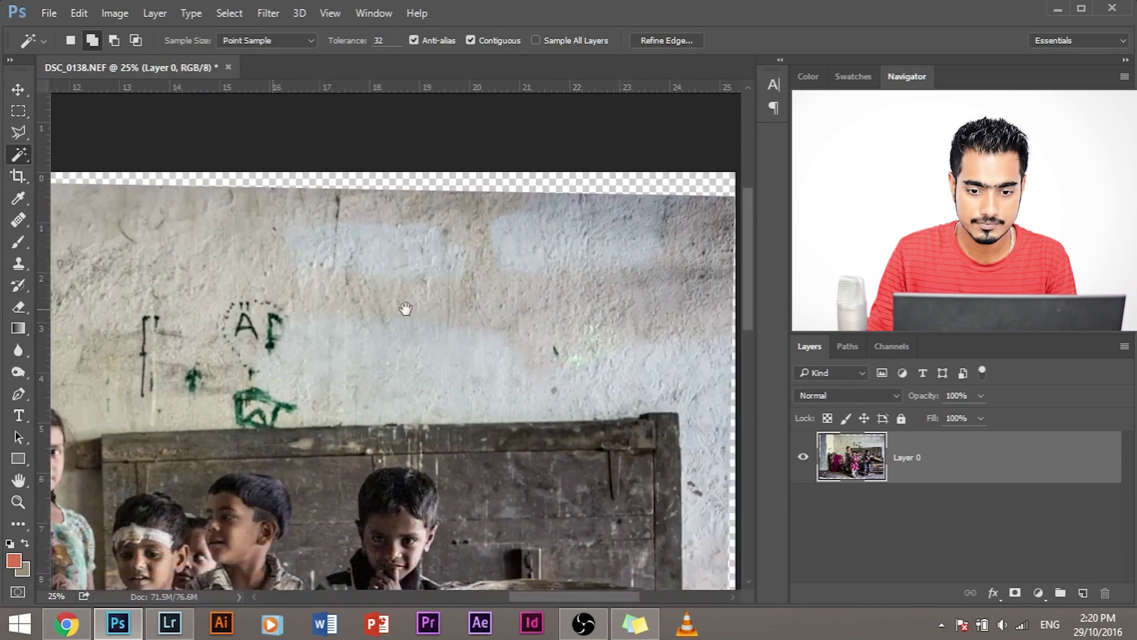
scroll(366, 339, "down", 10)
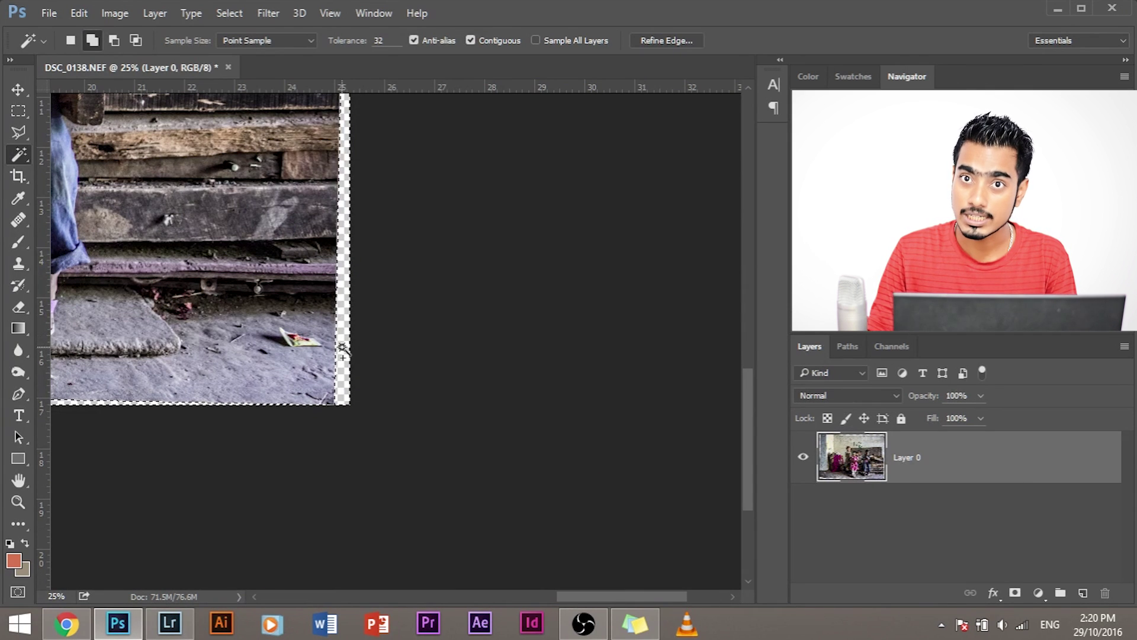
scroll(362, 324, "up", 5)
key("ctrl+minus")
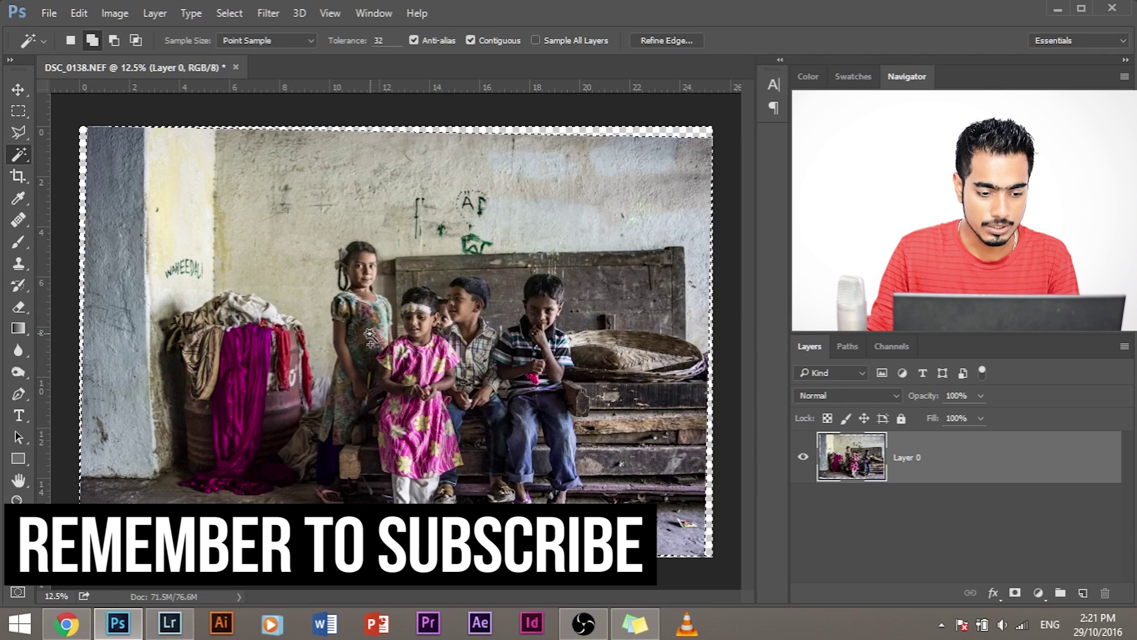
Expand the edge-strip selection by 4 pixels with Select > Modify > Expand
left_click(242, 16)
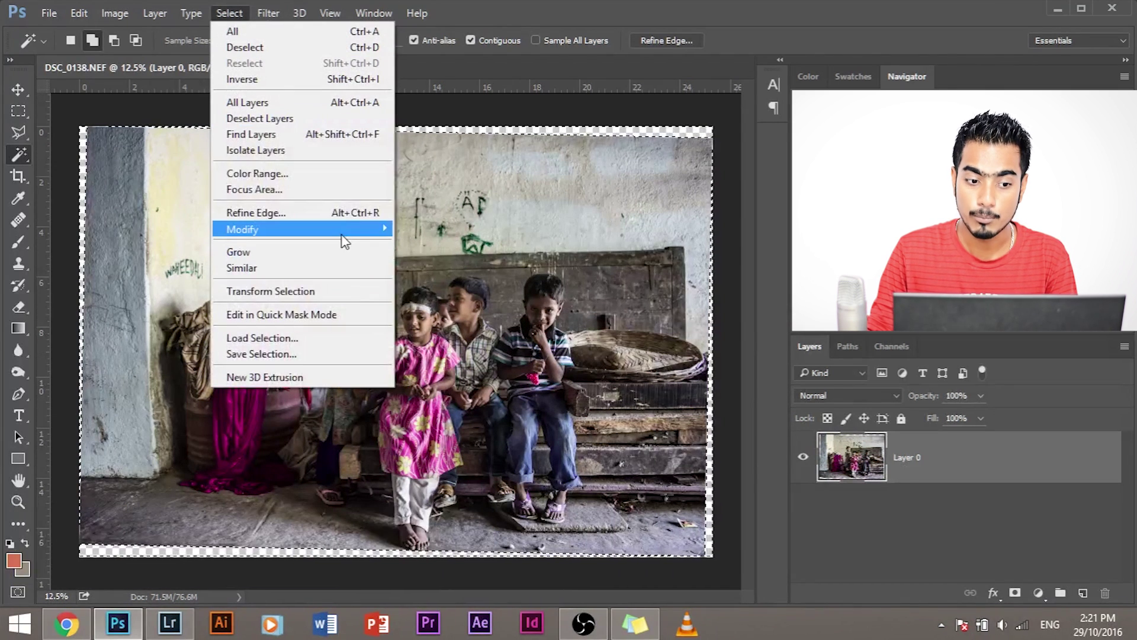
mouse_move(350, 237)
left_click(457, 262)
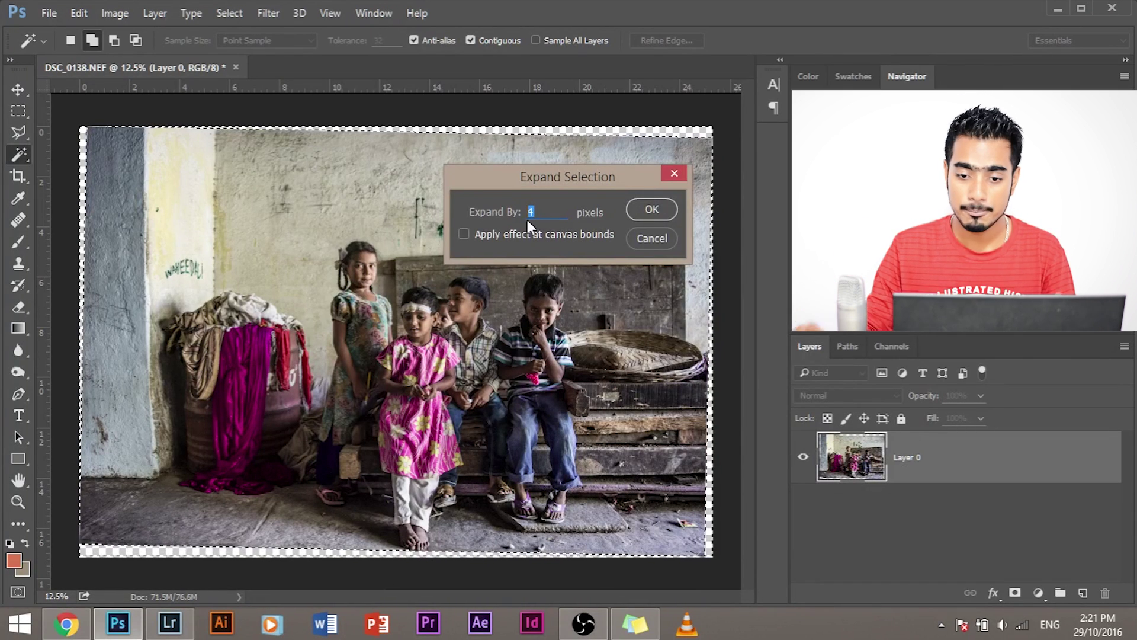
left_click(649, 207)
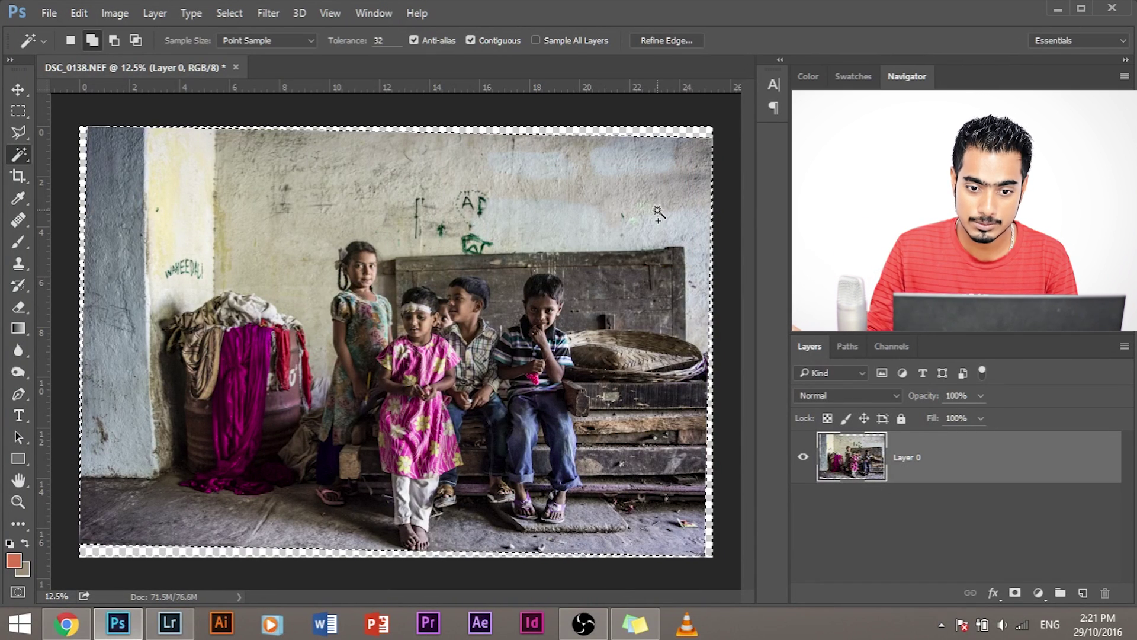
key("ctrl+plus")
key("ctrl+plus")
key("ctrl+plus")
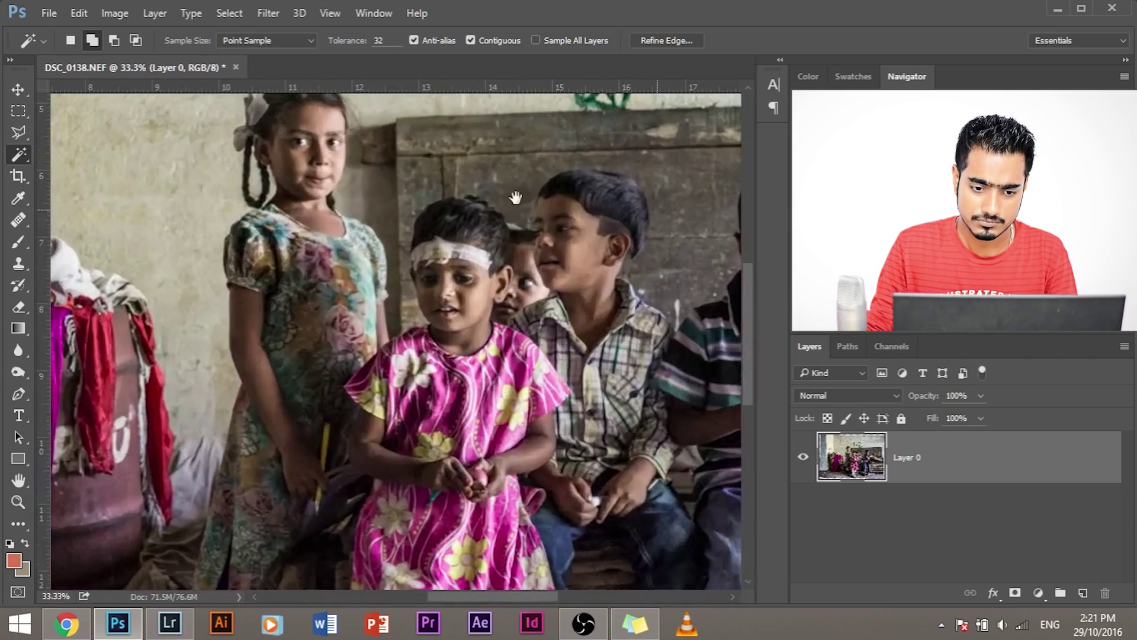
Zoom to 200% to inspect the expanded selection along the top edge
left_click_drag(515, 197, 426, 312)
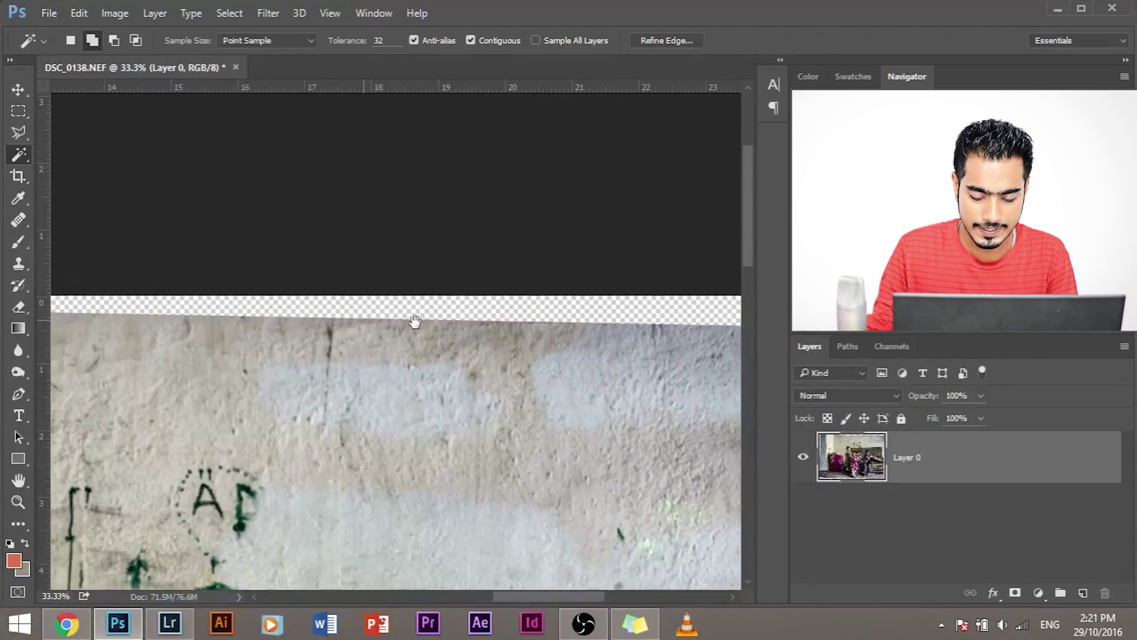
key("ctrl+plus")
key("ctrl+plus")
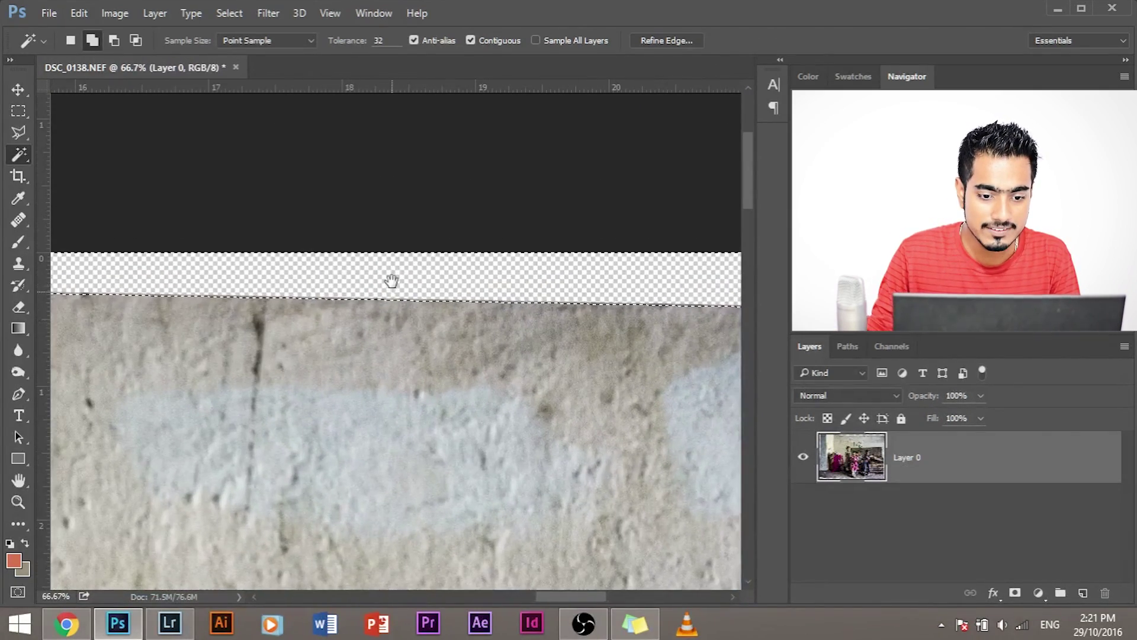
left_click_drag(391, 279, 394, 328)
key("ctrl+plus")
key("ctrl+plus")
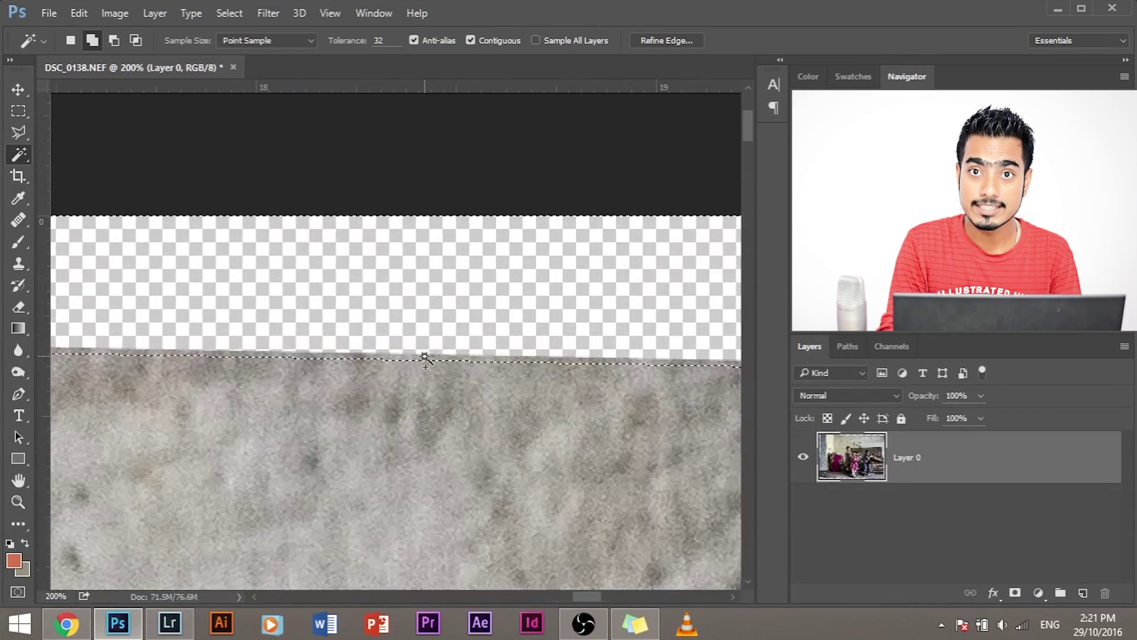
left_click(229, 12)
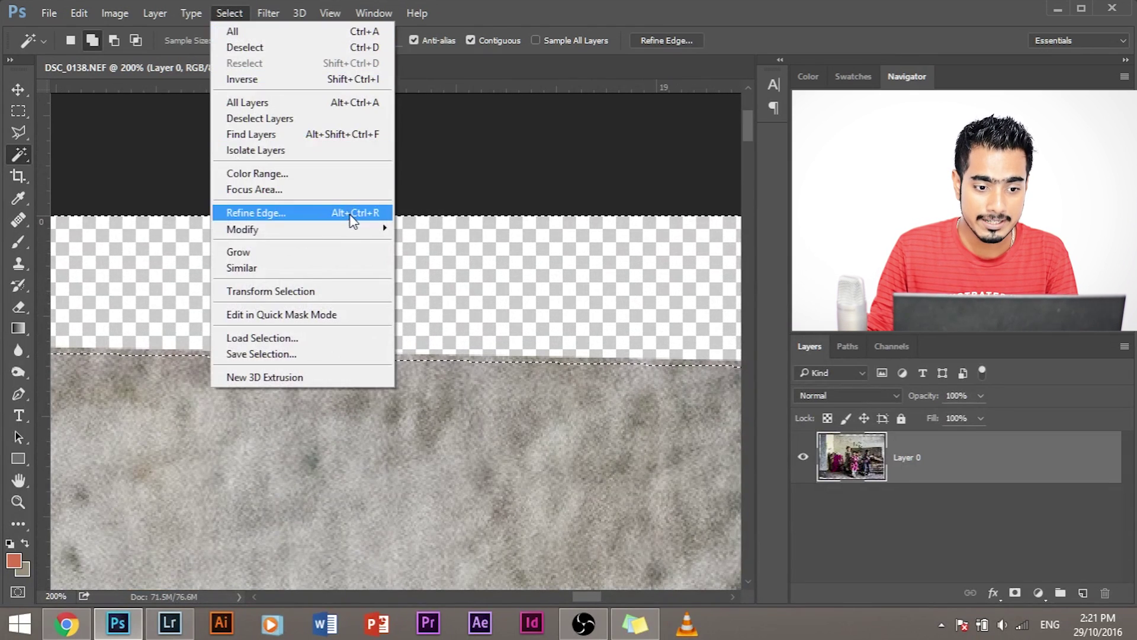
key("Escape")
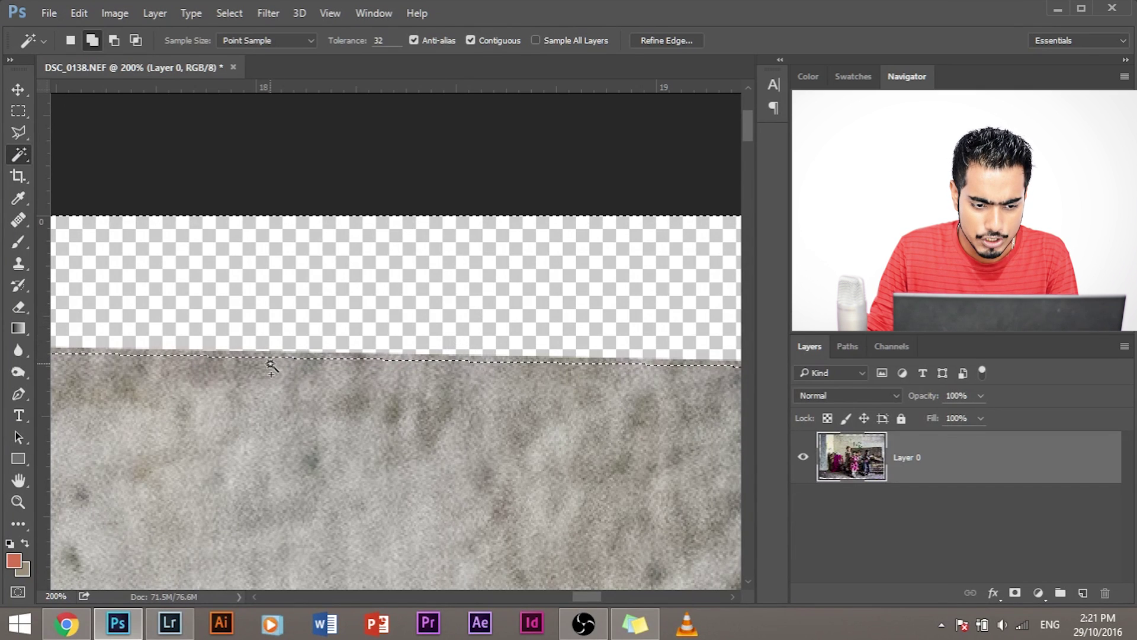
Add the transparent gap at the photo's edge to the selection
scroll(381, 370, "up", 1)
scroll(384, 373, "up", 2)
left_click(383, 374)
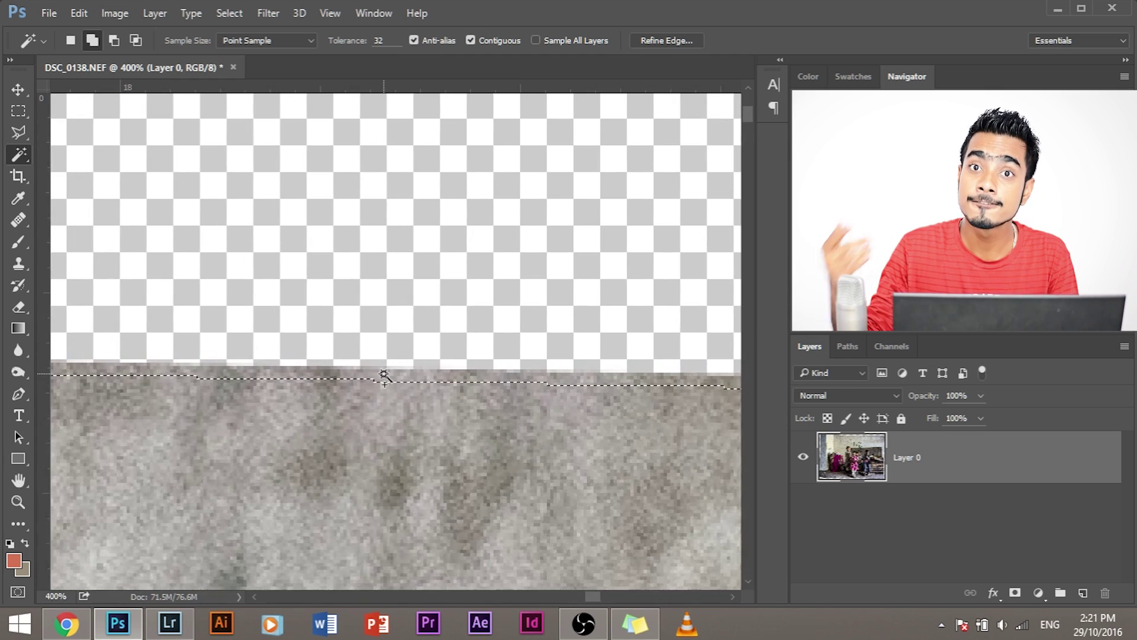
scroll(384, 374, "down", 5)
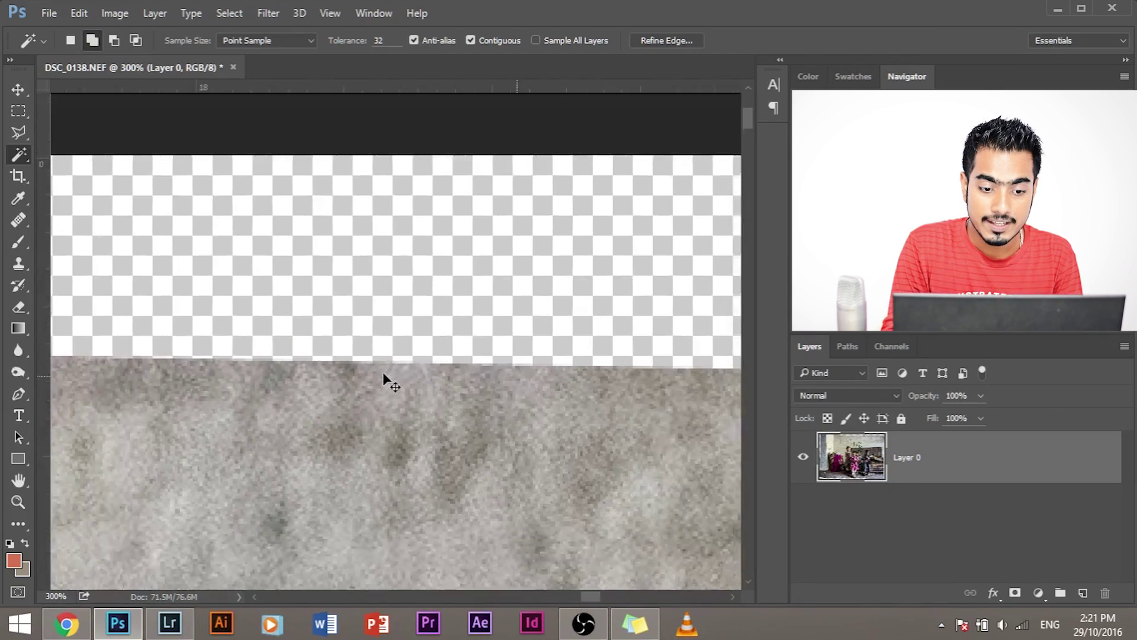
scroll(384, 374, "down", 4)
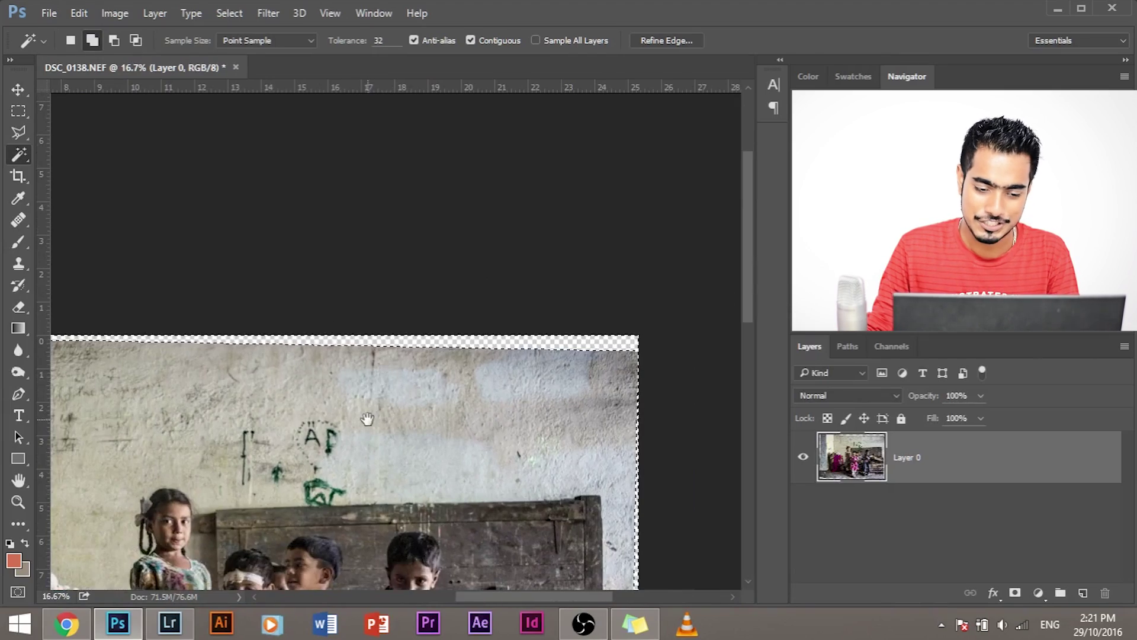
scroll(384, 377, "down", 3)
scroll(383, 377, "left", 3)
scroll(448, 382, "down", 1)
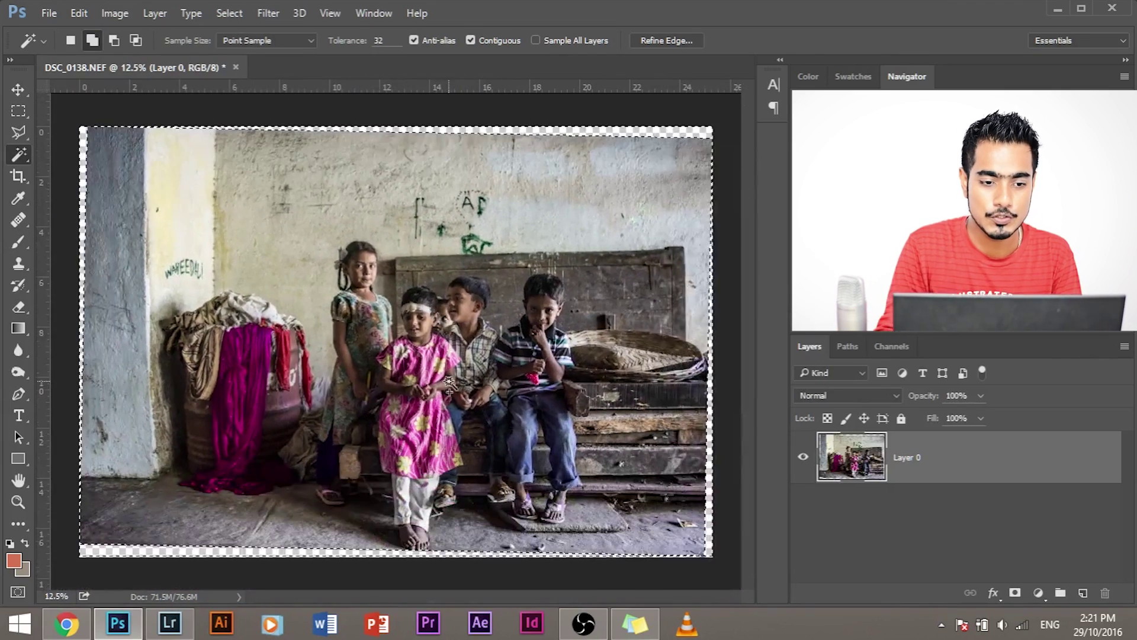
Fill the selected gaps using Edit > Fill with Content-Aware contents
left_click(83, 13)
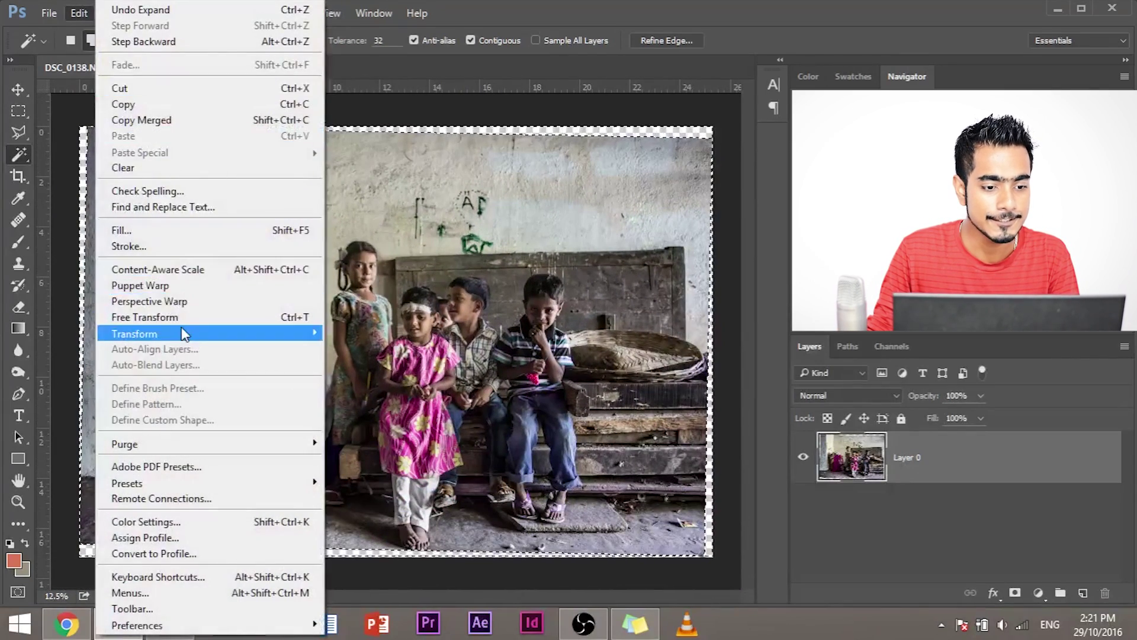
left_click(178, 231)
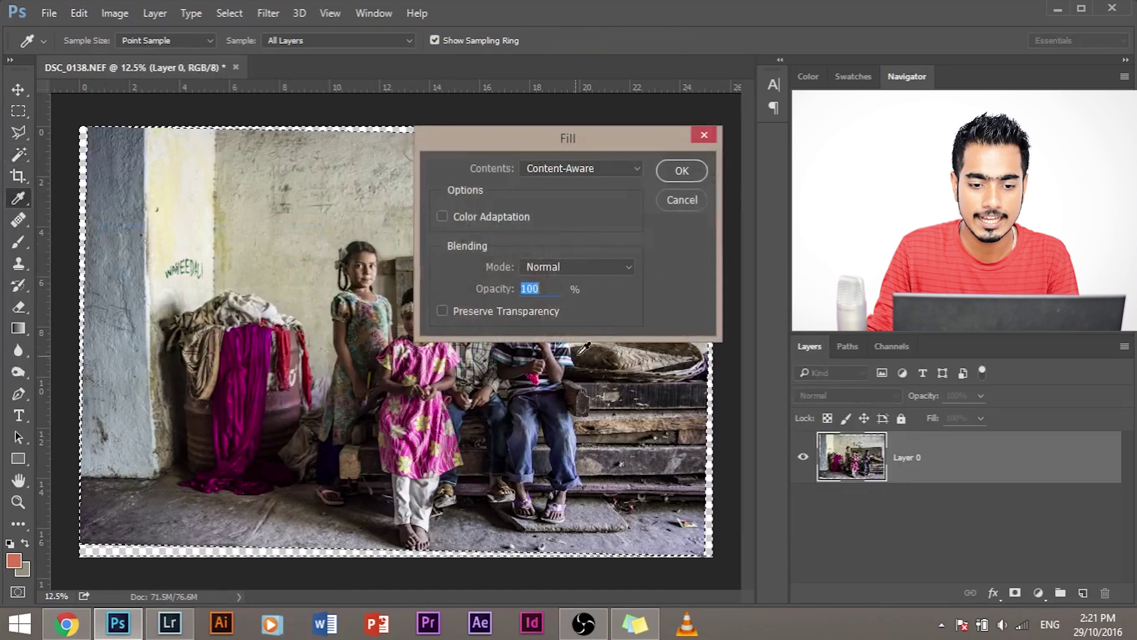
left_click(591, 172)
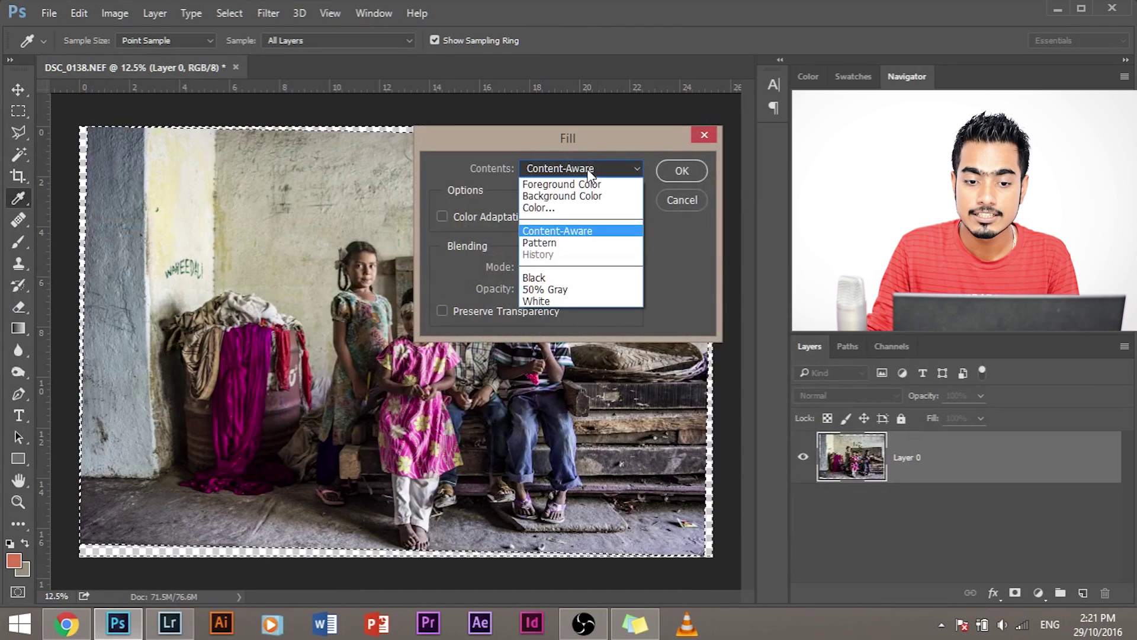
left_click(591, 235)
left_click(672, 172)
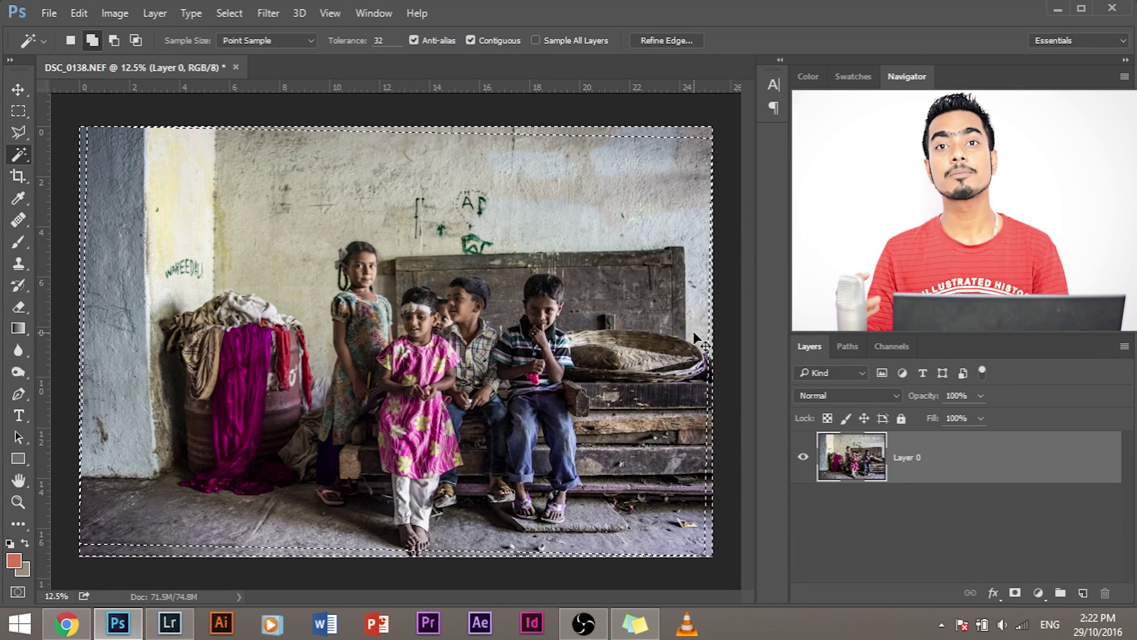
Deselect and zoom in to inspect the filled wall and floor areas
key("ctrl+d")
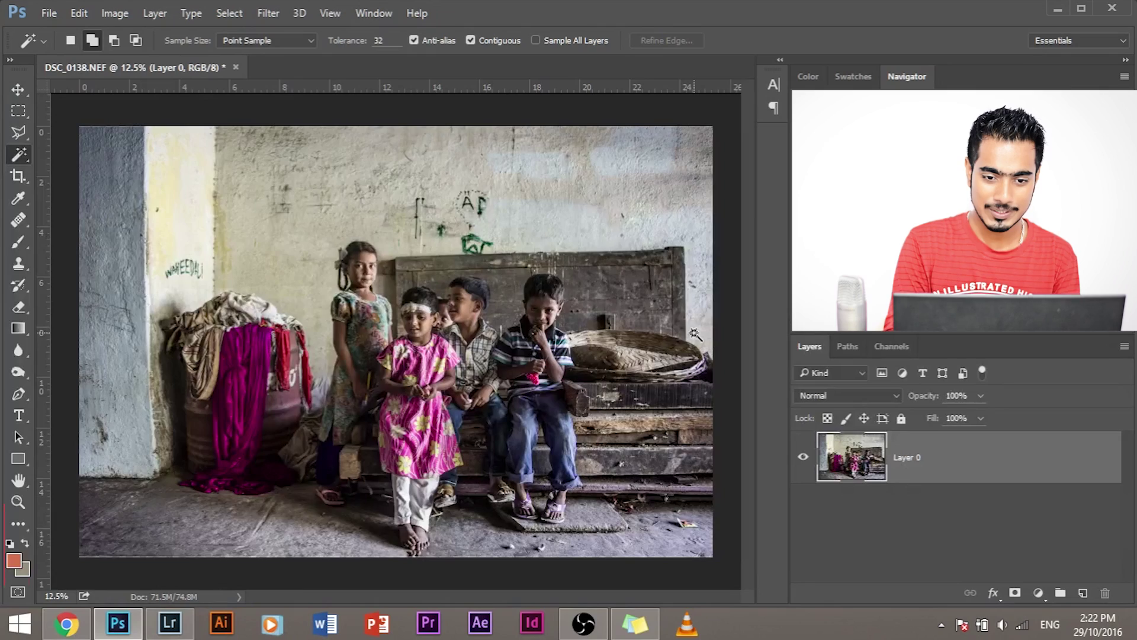
key("ctrl+plus")
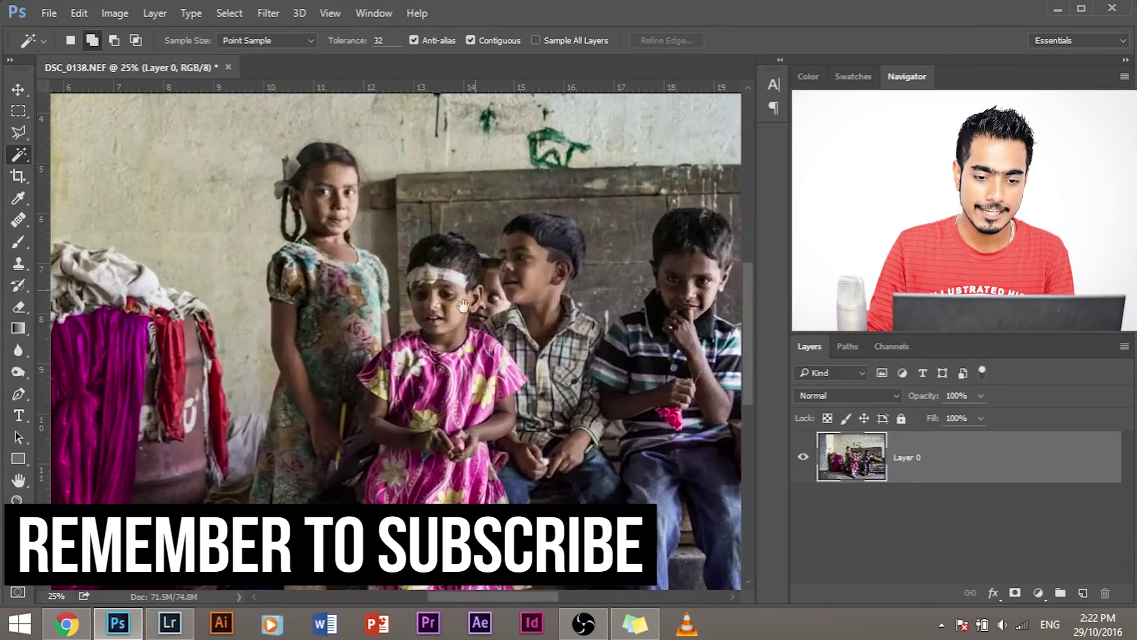
left_click_drag(462, 306, 386, 376)
scroll(215, 319, "left", 10)
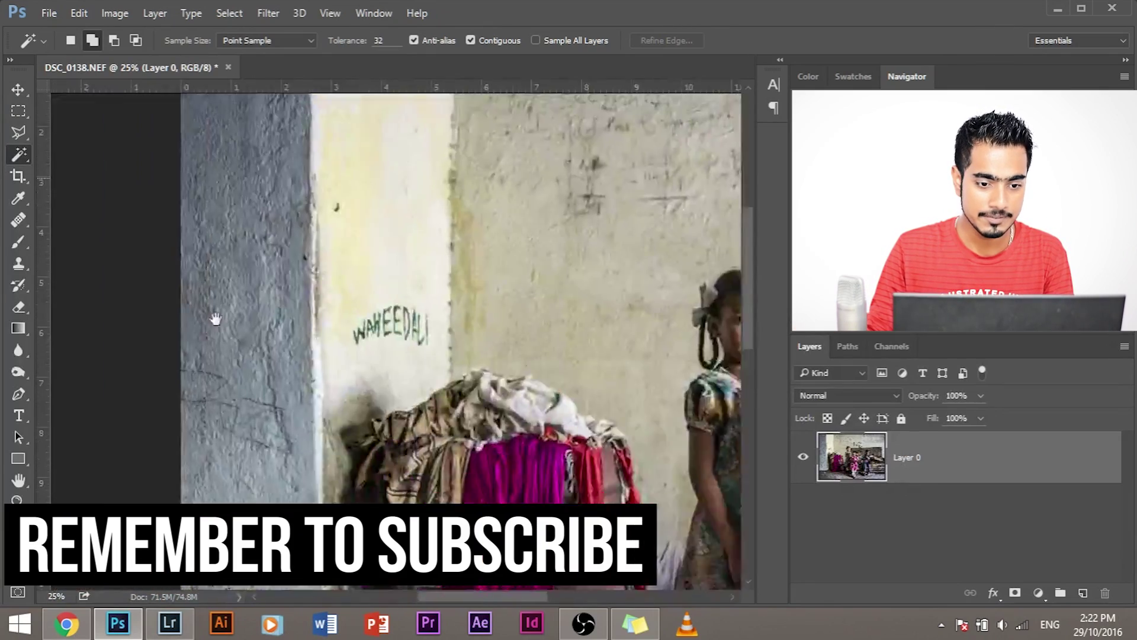
scroll(345, 203, "left", 5)
scroll(472, 397, "down", 10)
scroll(472, 397, "right", 15)
left_click_drag(472, 396, 633, 429)
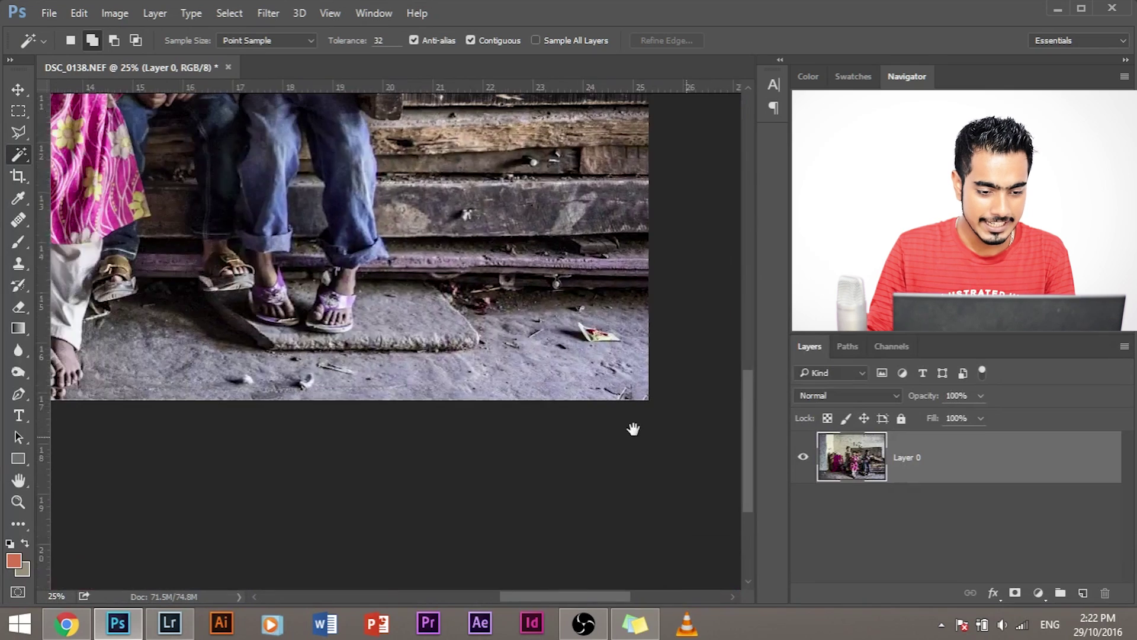
scroll(637, 409, "left", 6)
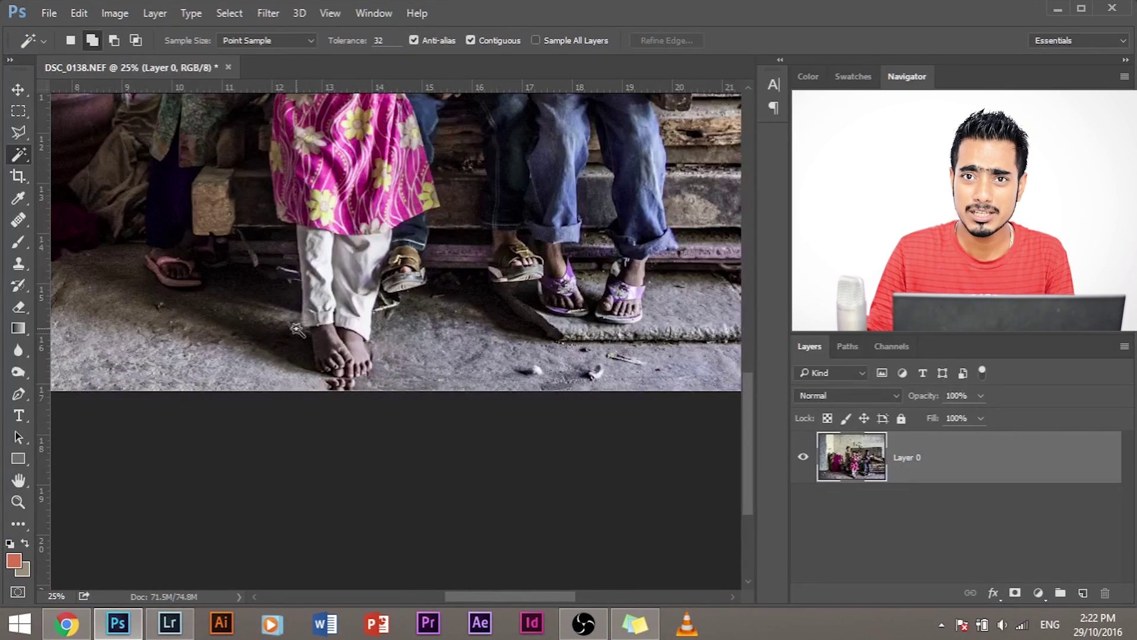
key("ctrl+minus")
key("ctrl+minus")
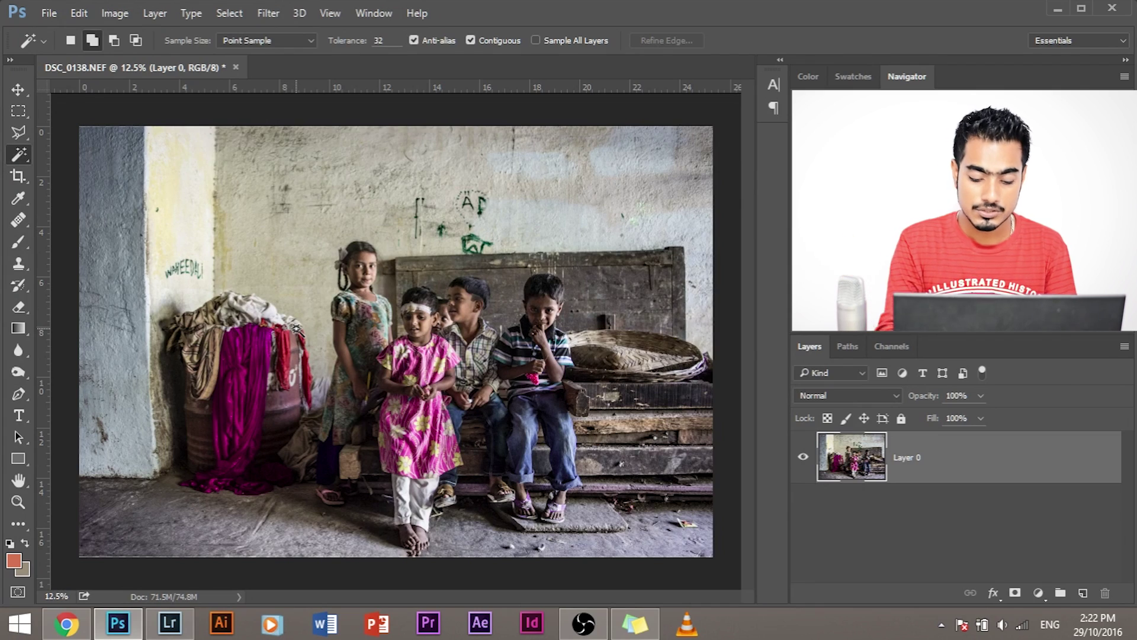
Zoom in on the barefoot girl's feet showing the smeared duplicate toes
scroll(295, 327, "up", 2)
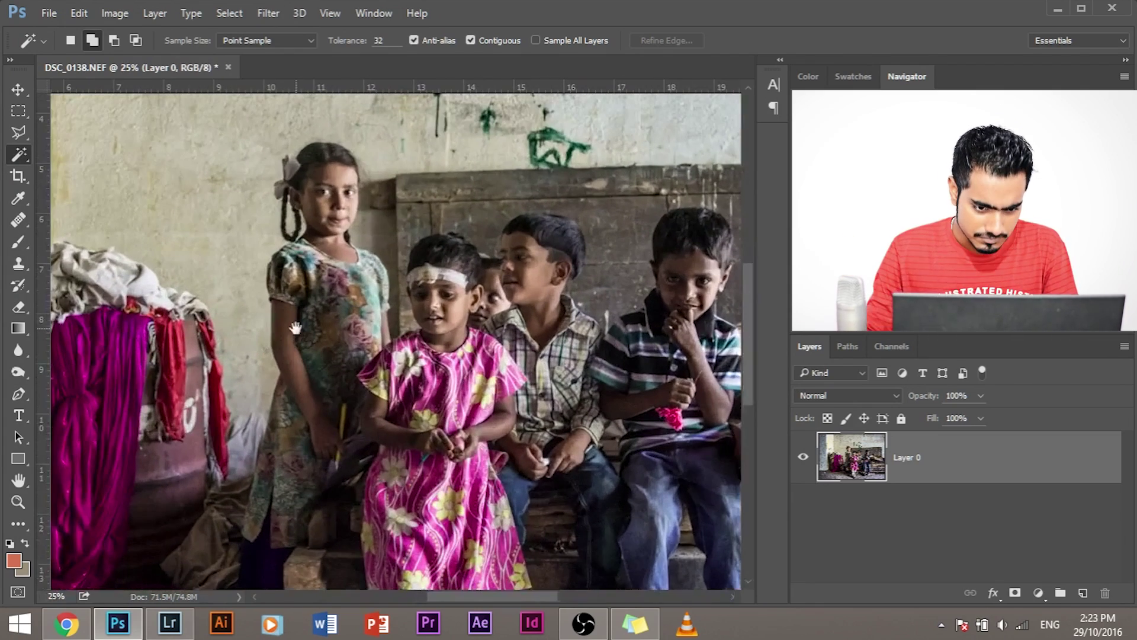
left_click_drag(474, 318, 475, 259)
scroll(474, 258, "down", 5)
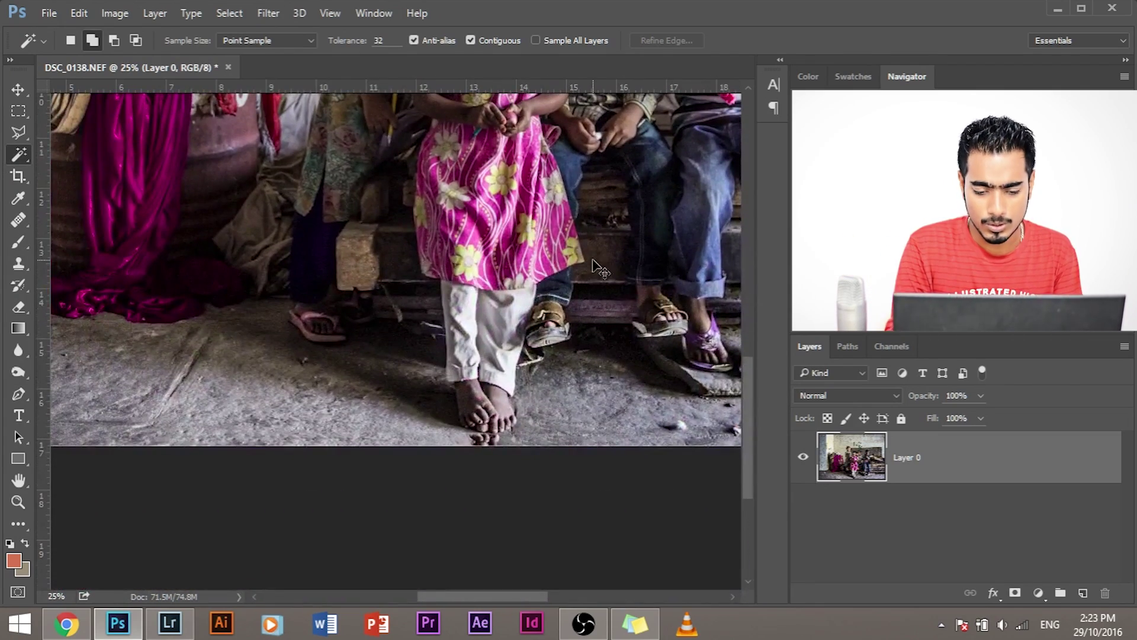
scroll(600, 269, "up", 2)
left_click_drag(506, 442, 397, 357)
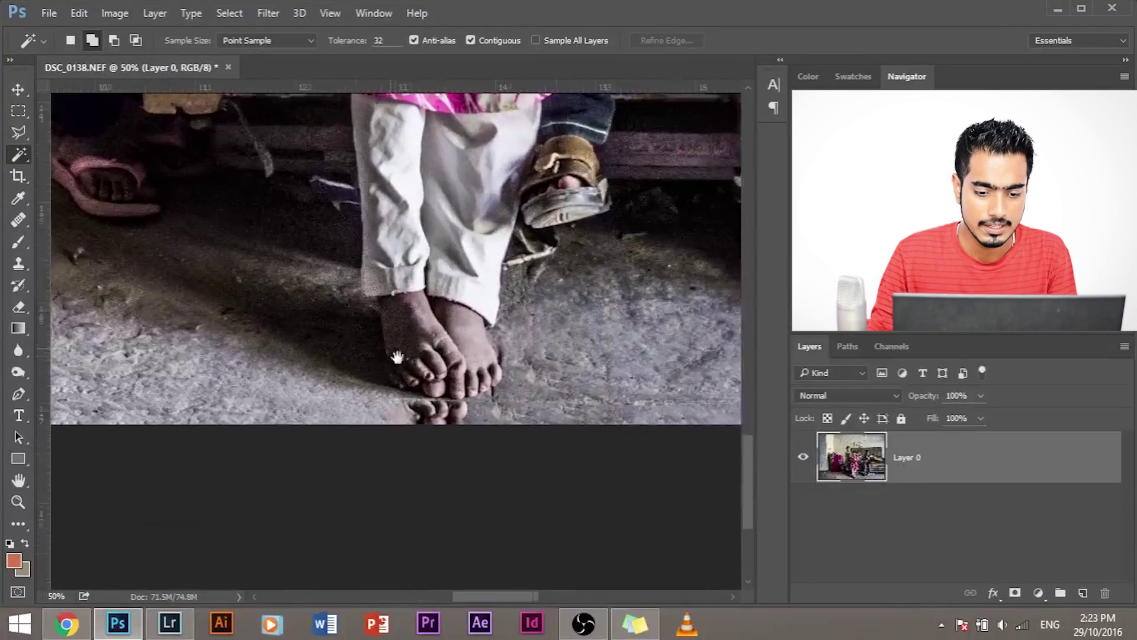
scroll(439, 377, "up", 1)
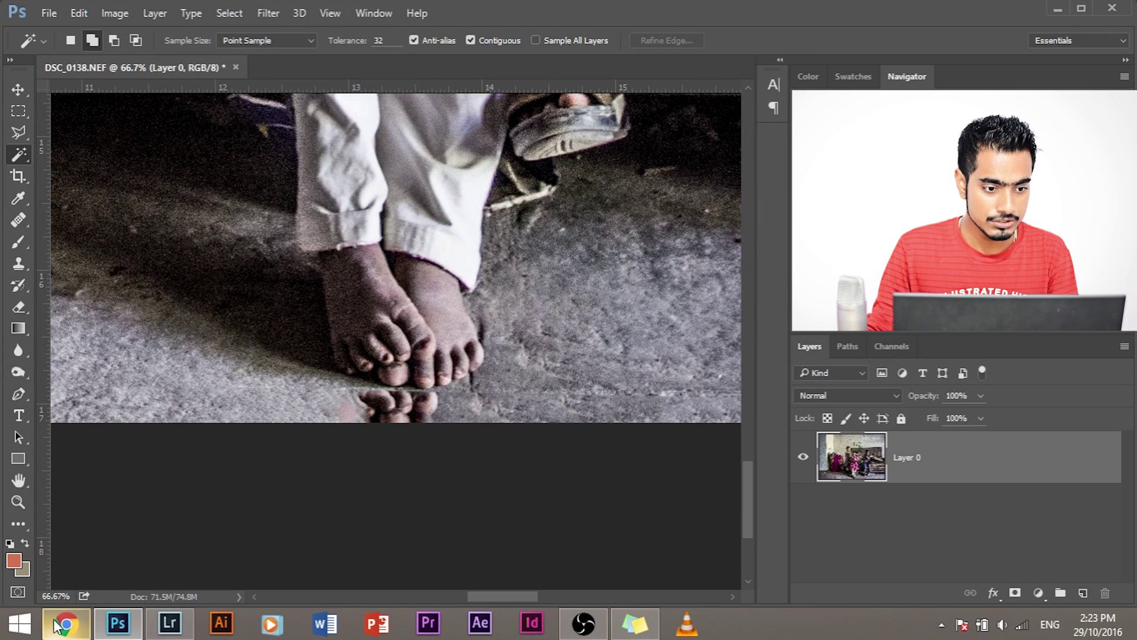
Switch to the Patch Tool and outline the smeared toes below the girl's feet
right_click(19, 227)
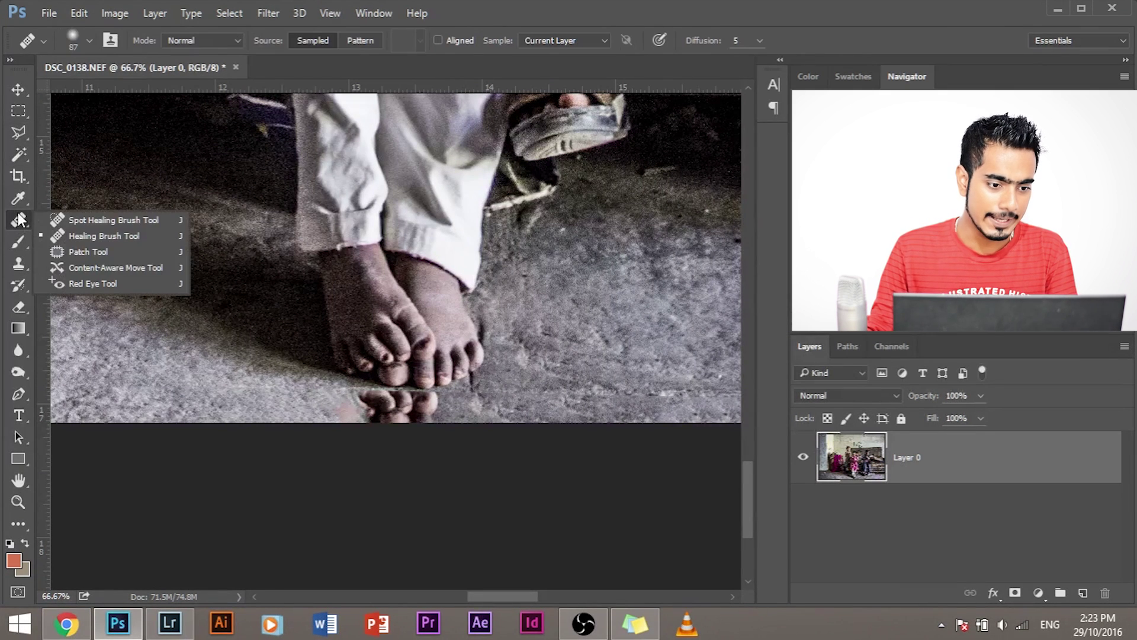
left_click(71, 250)
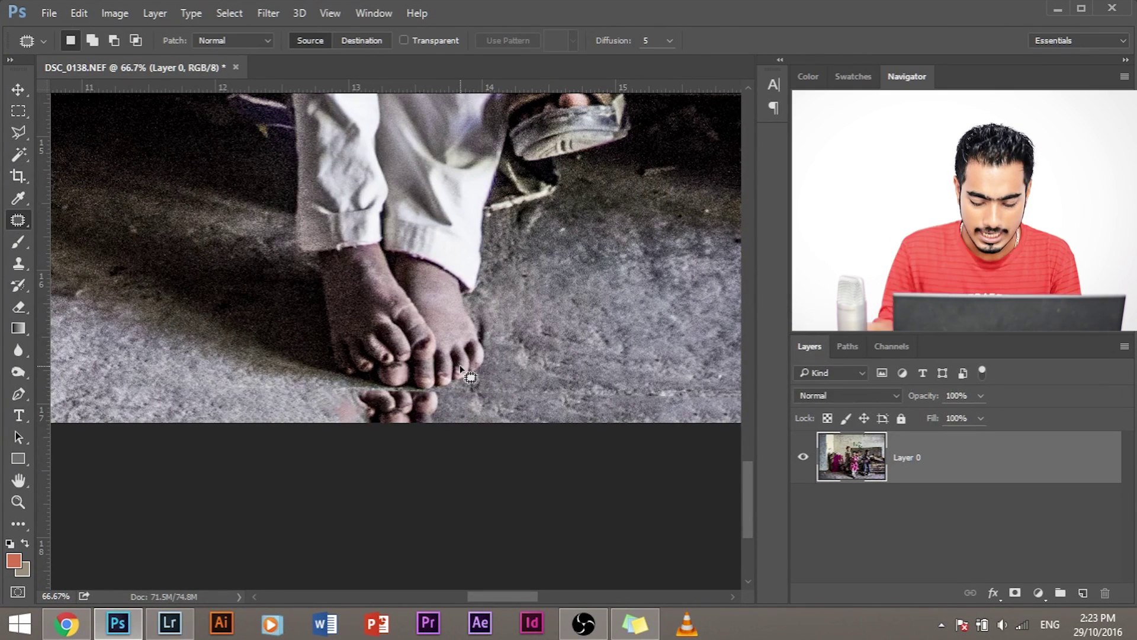
scroll(460, 368, "up", 2)
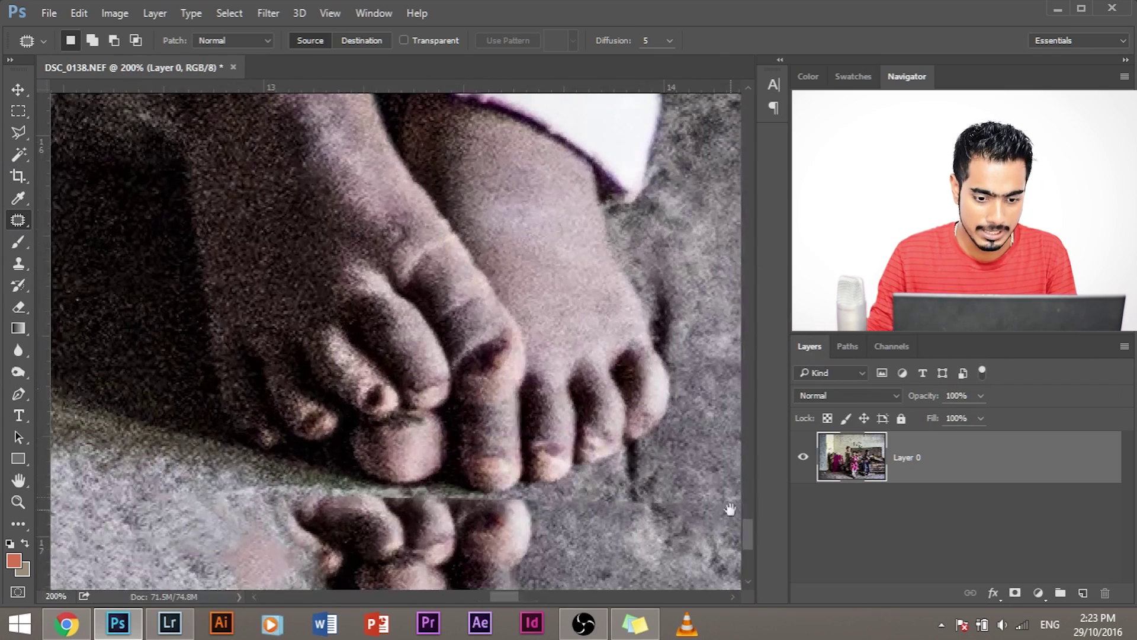
left_click_drag(606, 454, 617, 364)
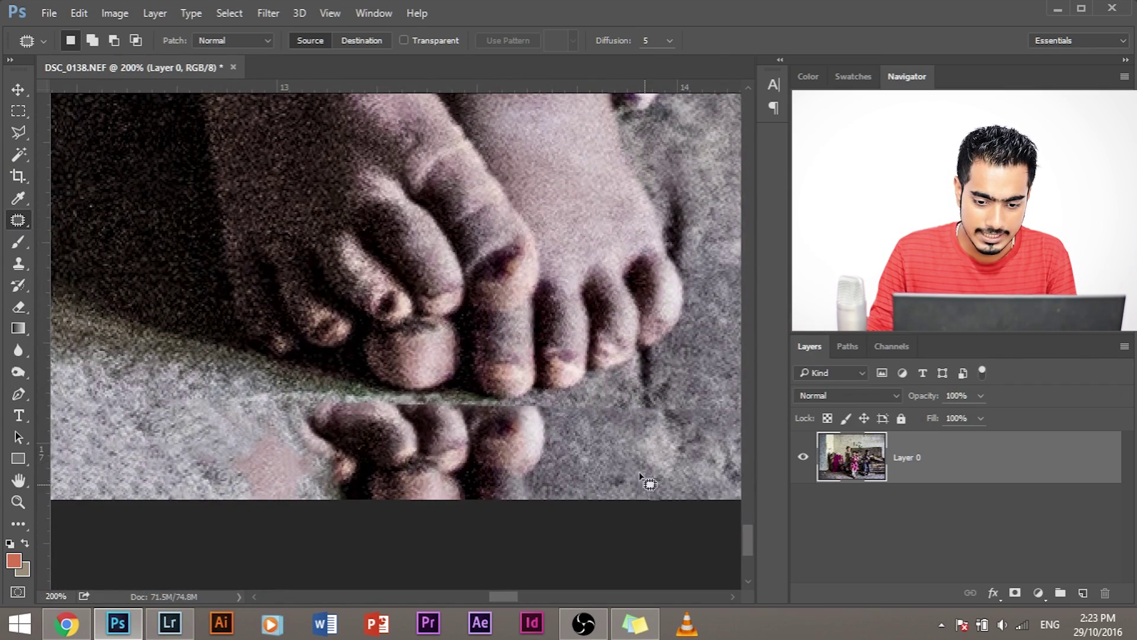
mouse_move(611, 435)
left_mouse_down()
mouse_move(599, 508)
mouse_move(616, 448)
mouse_move(588, 484)
left_mouse_up()
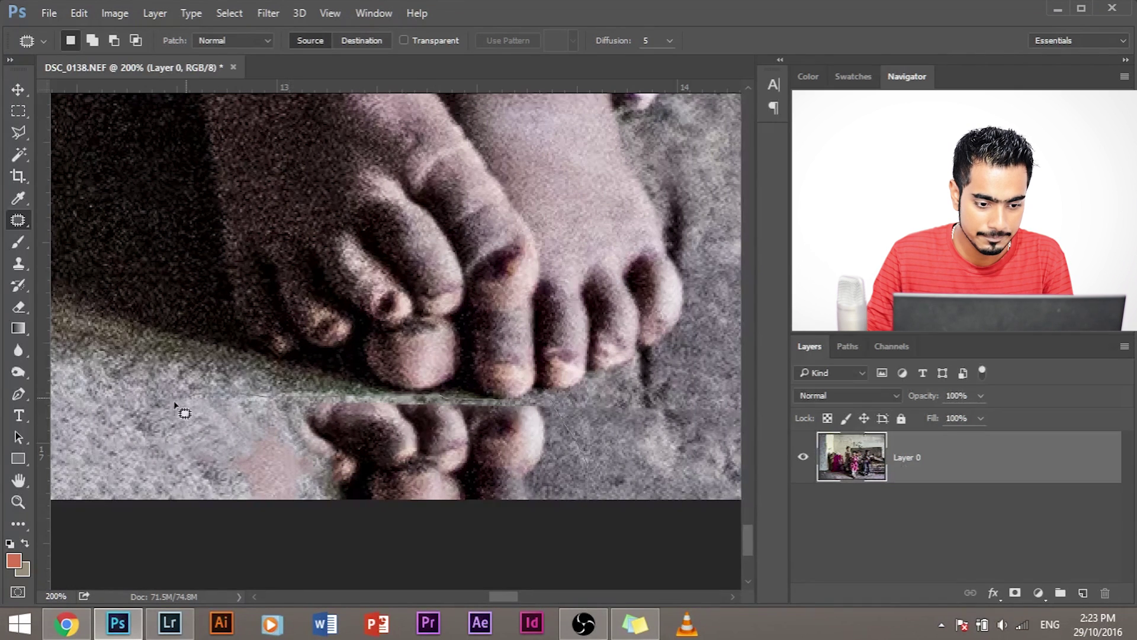
mouse_move(174, 405)
left_mouse_down()
mouse_move(126, 455)
mouse_move(157, 503)
mouse_move(327, 531)
mouse_move(598, 534)
left_mouse_up()
Drag the patch onto clean floor to the left and deselect
scroll(414, 479, "left", 5)
scroll(415, 480, "up", 1)
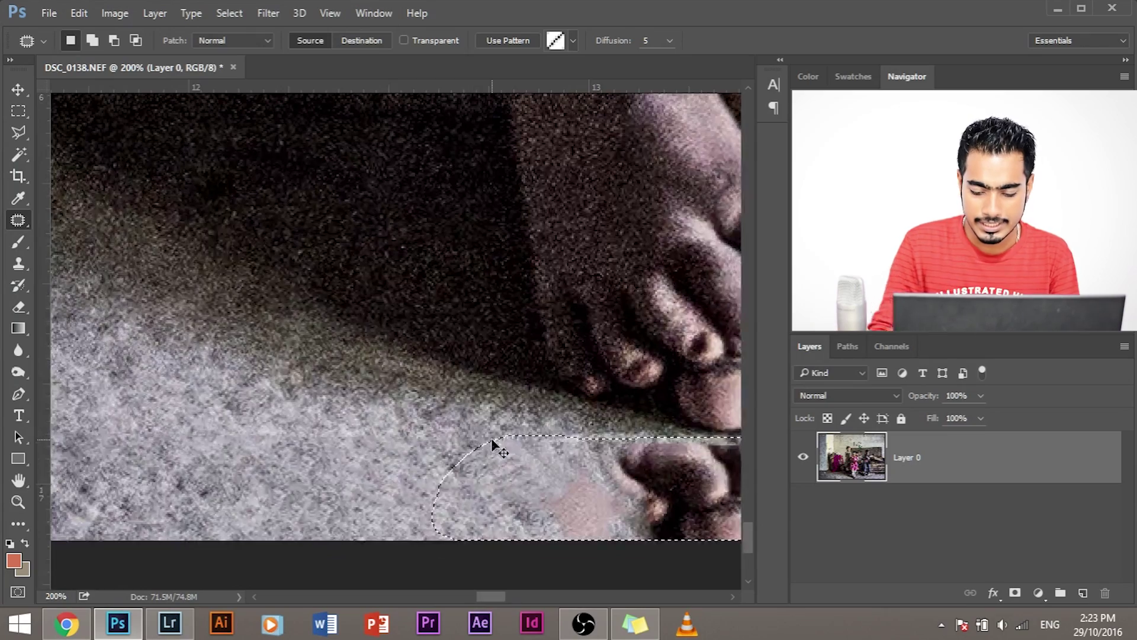
scroll(492, 440, "down", 3)
scroll(493, 441, "up", 1)
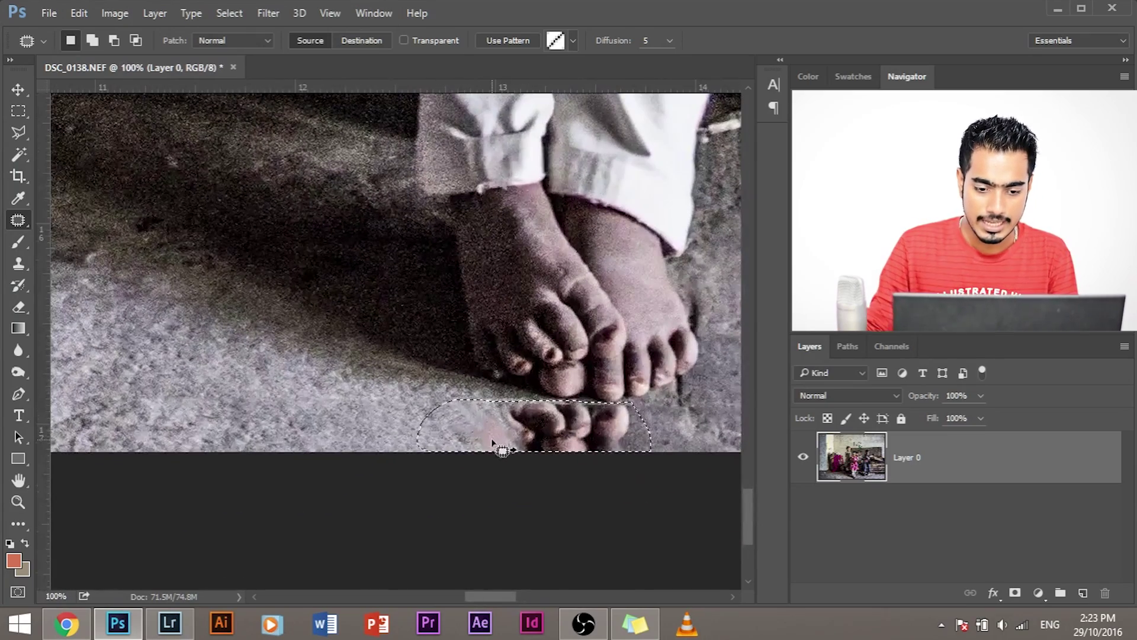
left_click_drag(492, 441, 250, 410)
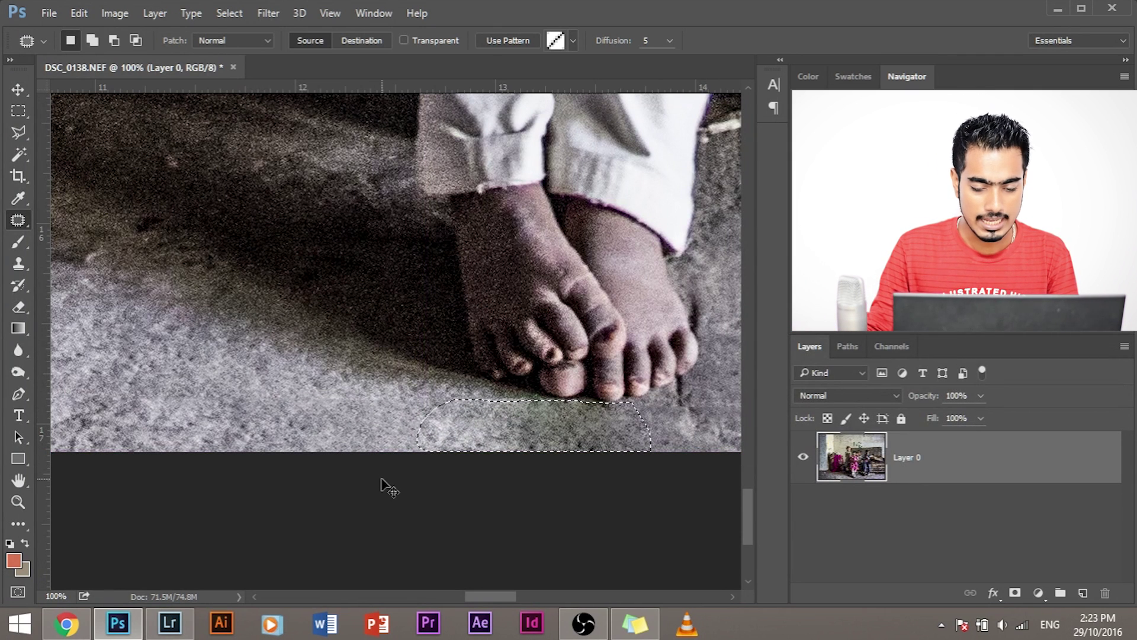
key("ctrl+d")
Zoom out from the repaired feet to show the entire straightened photo
key("ctrl+minus")
key("ctrl+minus")
key("ctrl+minus")
key("ctrl+minus")
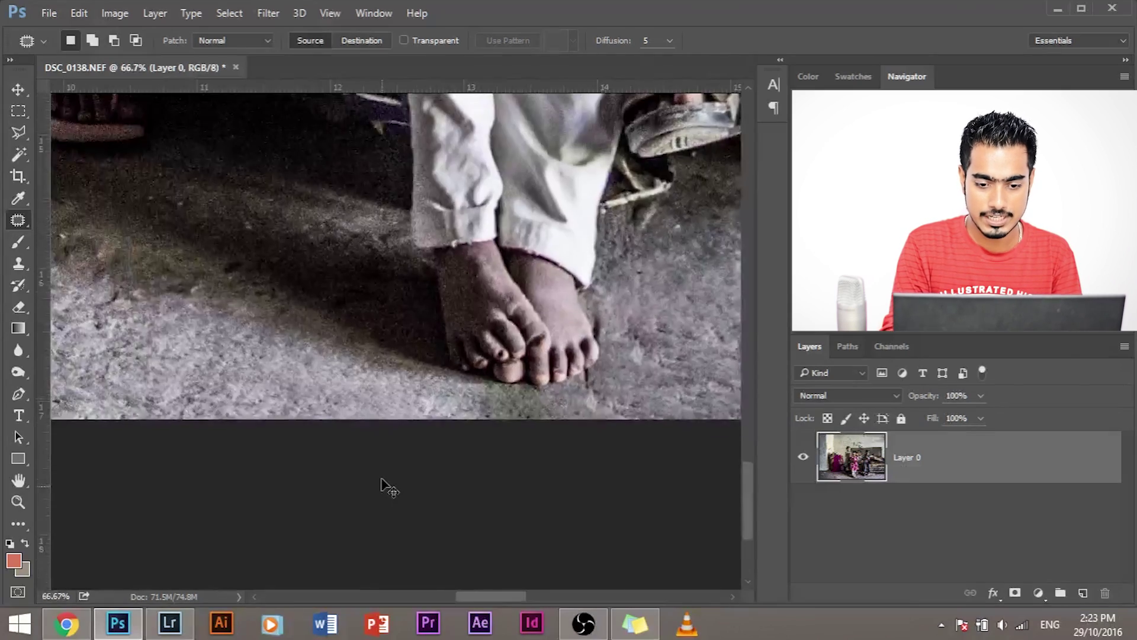
key("ctrl+minus")
key("ctrl+minus")
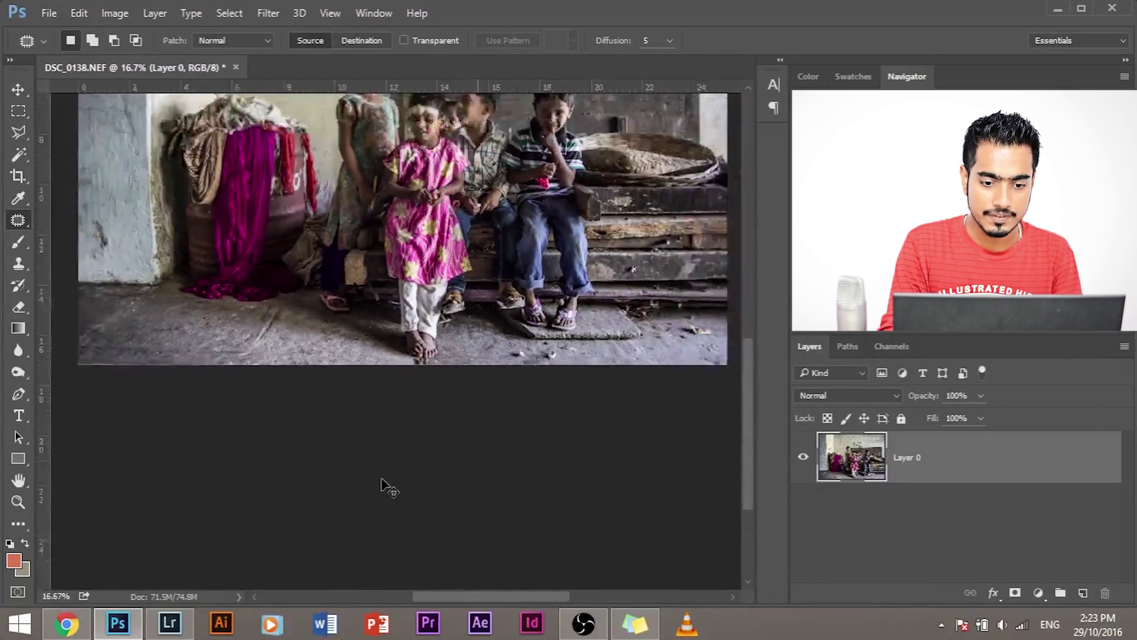